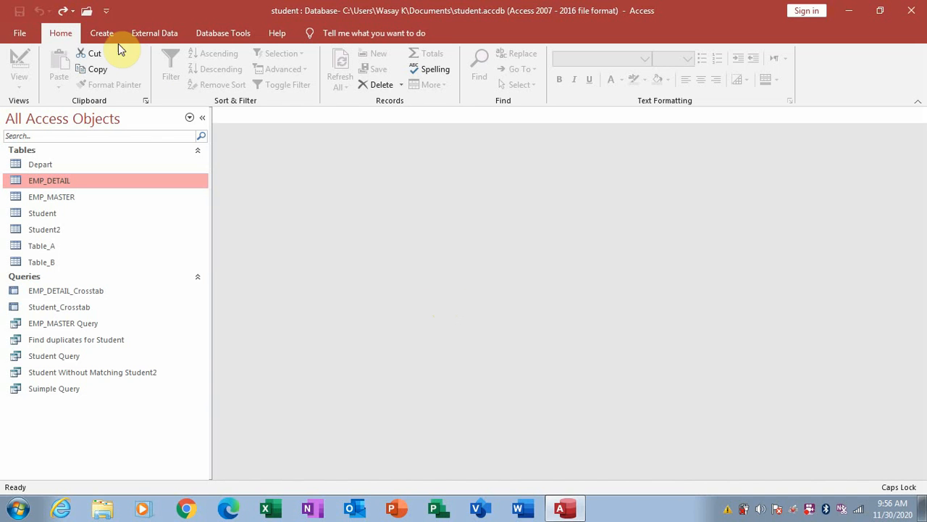
Step: Open the query wizard, look through the available query types and start the Simple Query Wizard
{"action": "left_click", "coordinate": [102, 34]}
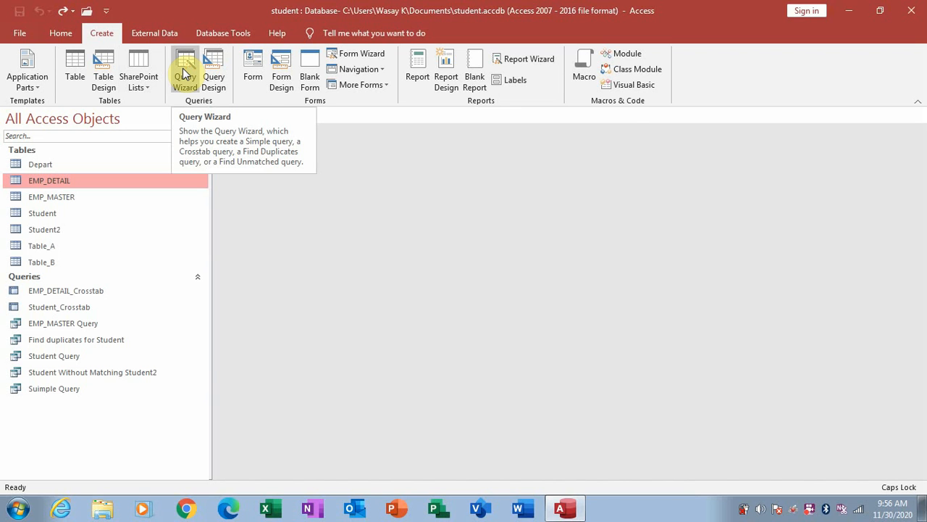
{"action": "left_click", "coordinate": [183, 68]}
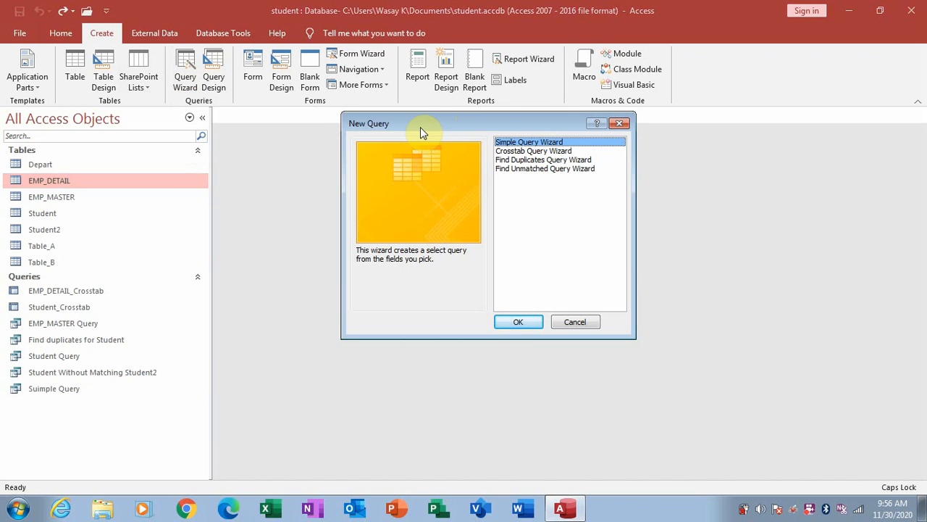
{"action": "key", "text": "Down"}
{"action": "key", "text": "Down"}
{"action": "key", "text": "Up"}
{"action": "key", "text": "Up"}
{"action": "key", "text": "Down"}
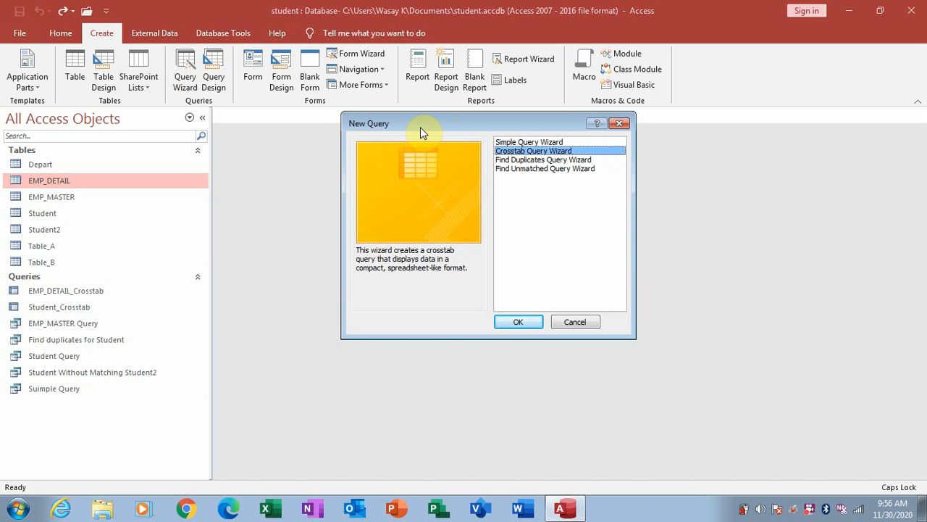
{"action": "key", "text": "Down"}
{"action": "key", "text": "Down"}
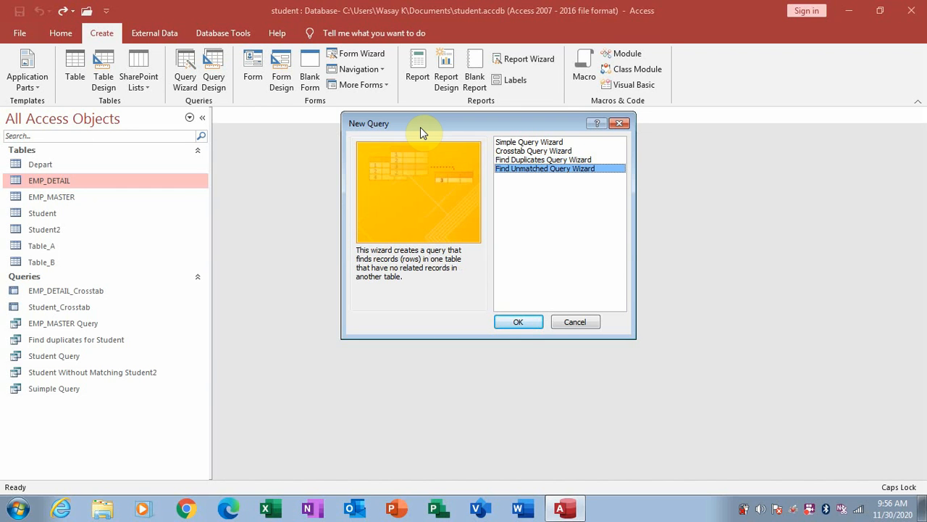
{"action": "key", "text": "Up"}
{"action": "key", "text": "Up"}
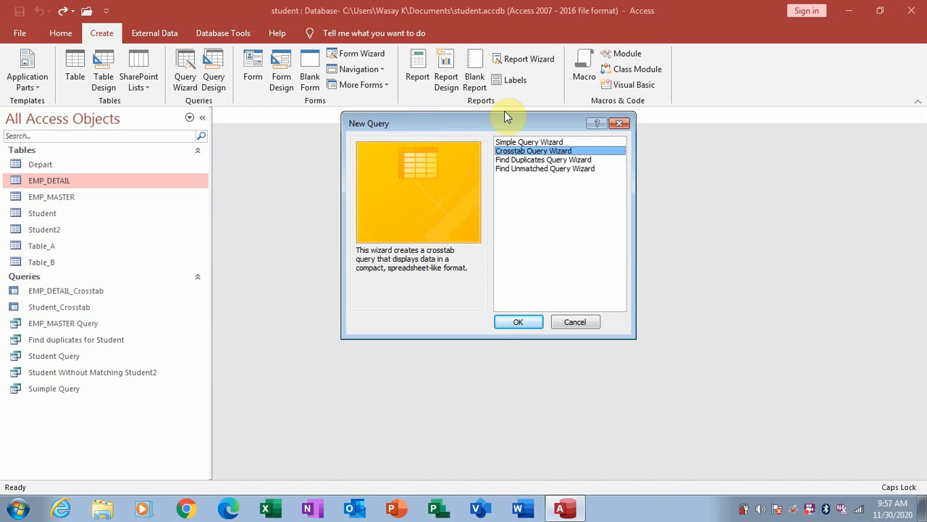
{"action": "left_click", "coordinate": [525, 142]}
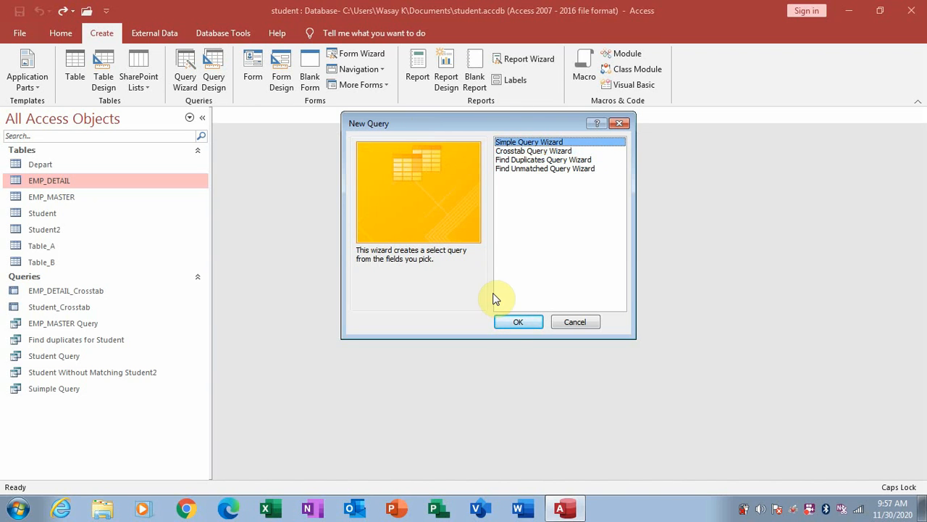
{"action": "left_click", "coordinate": [517, 322]}
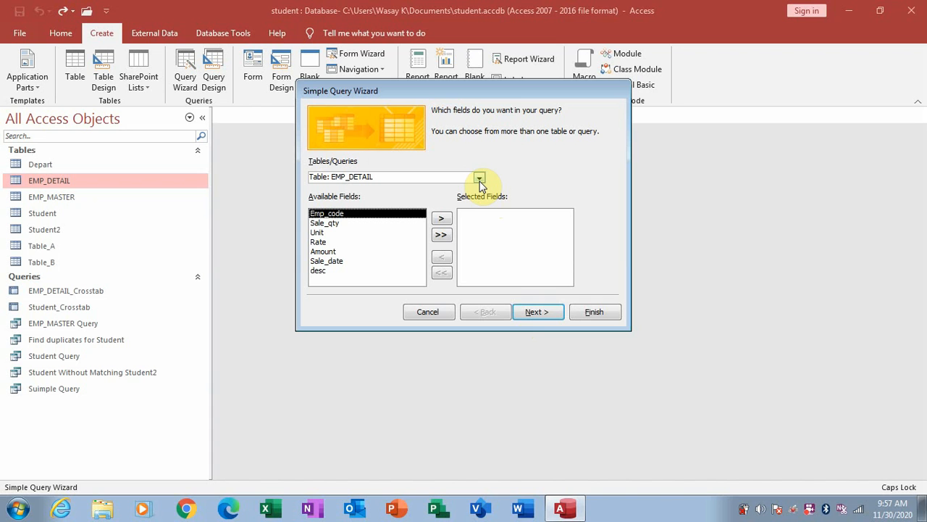
Step: Choose the EMP_MASTER table as the source and include its Emp_code, Emp_Name and Depart fields in the query
{"action": "left_click", "coordinate": [479, 179]}
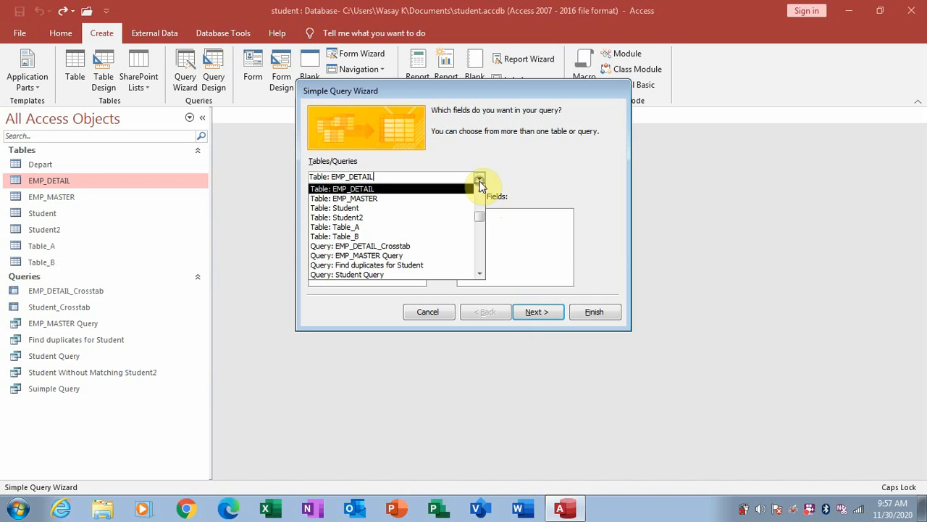
{"action": "left_click", "coordinate": [403, 198]}
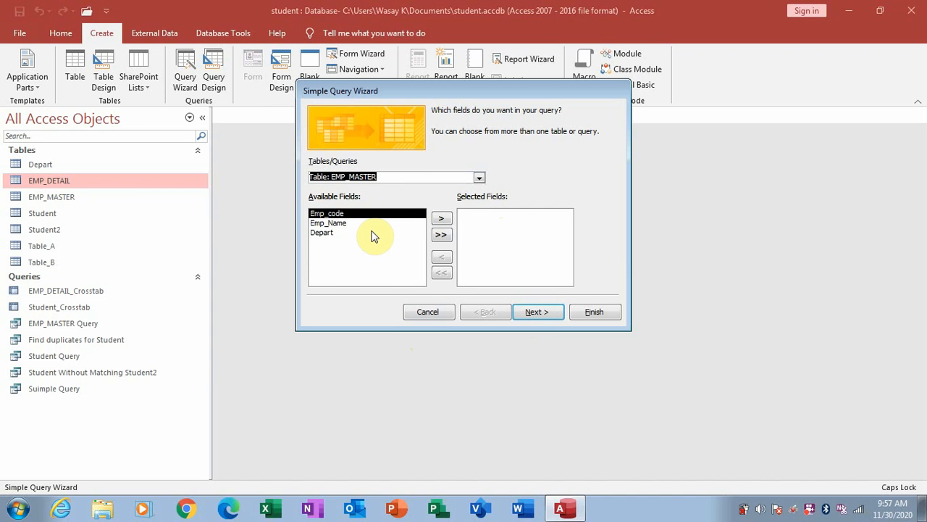
{"action": "left_click", "coordinate": [441, 219]}
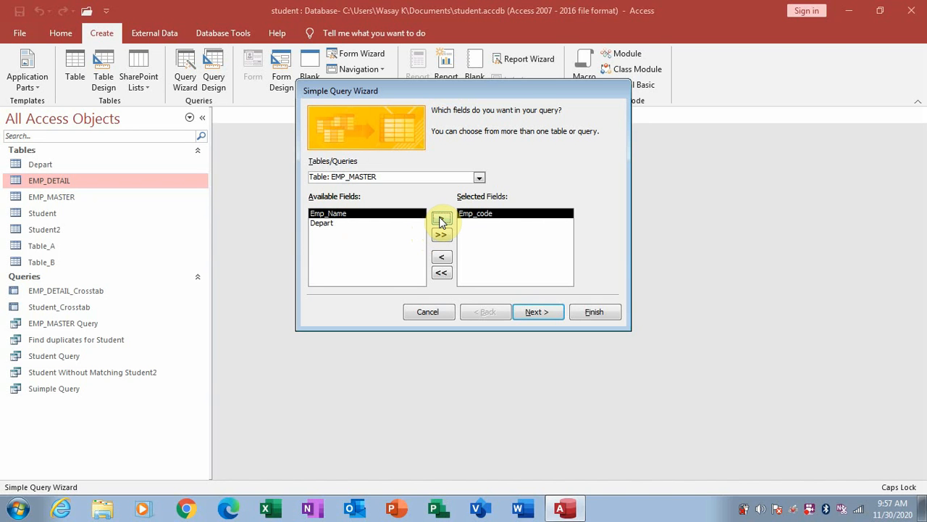
{"action": "left_click", "coordinate": [441, 219]}
{"action": "left_click", "coordinate": [441, 218]}
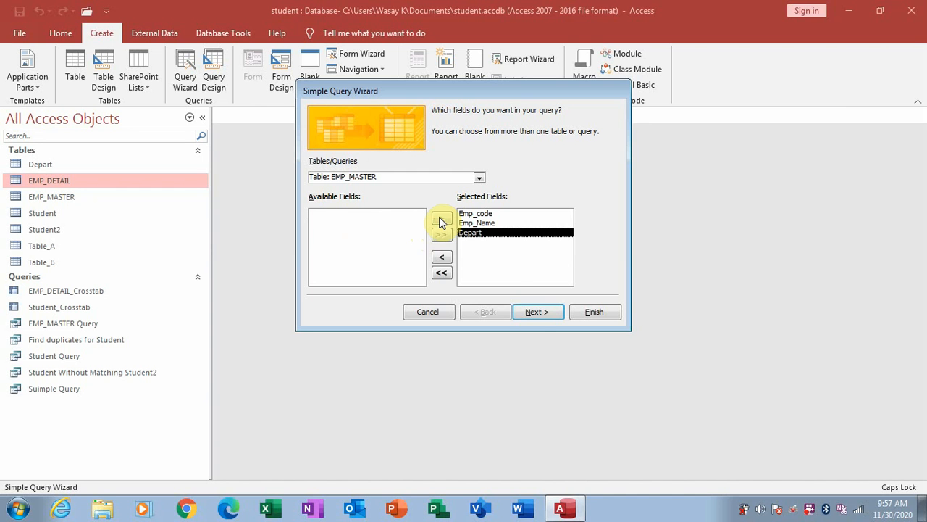
{"action": "left_click", "coordinate": [530, 310]}
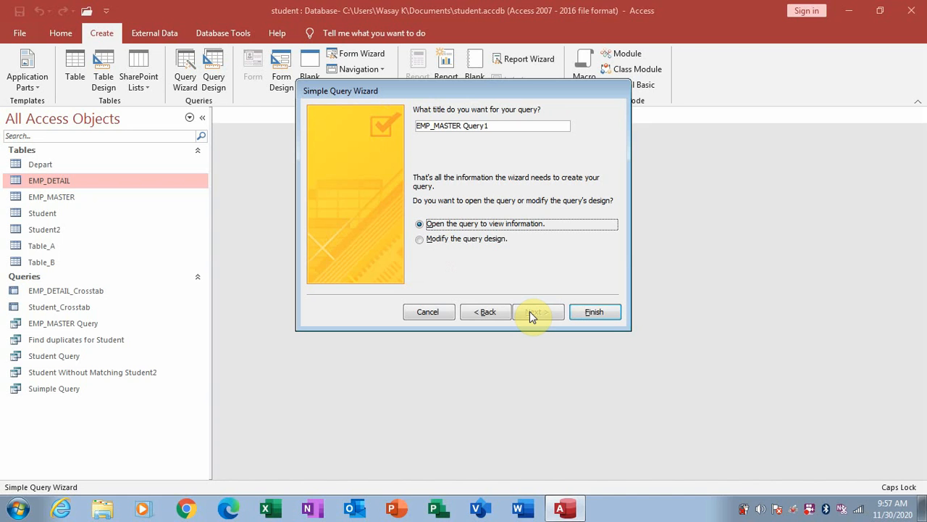
Step: Title the query EMP_MASTER_Q1 and finish the wizard so that it opens with its data
{"action": "left_click", "coordinate": [524, 126]}
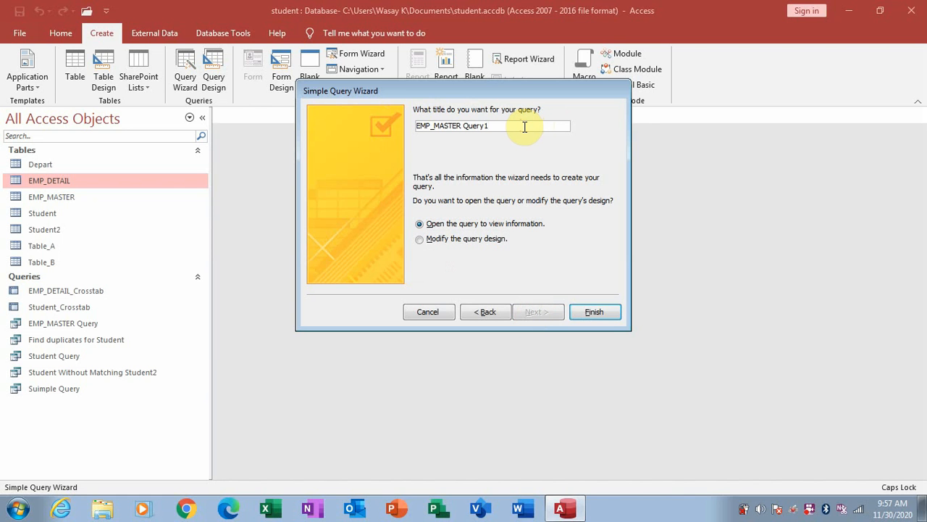
{"action": "key", "text": "BackSpace"}
{"action": "key", "text": "BackSpace"}
{"action": "key", "text": "BackSpace"}
{"action": "key", "text": "BackSpace"}
{"action": "key", "text": "BackSpace"}
{"action": "key", "text": "BackSpace"}
{"action": "key", "text": "BackSpace"}
{"action": "type", "text": "_Q1"}
{"action": "key", "text": "Return"}
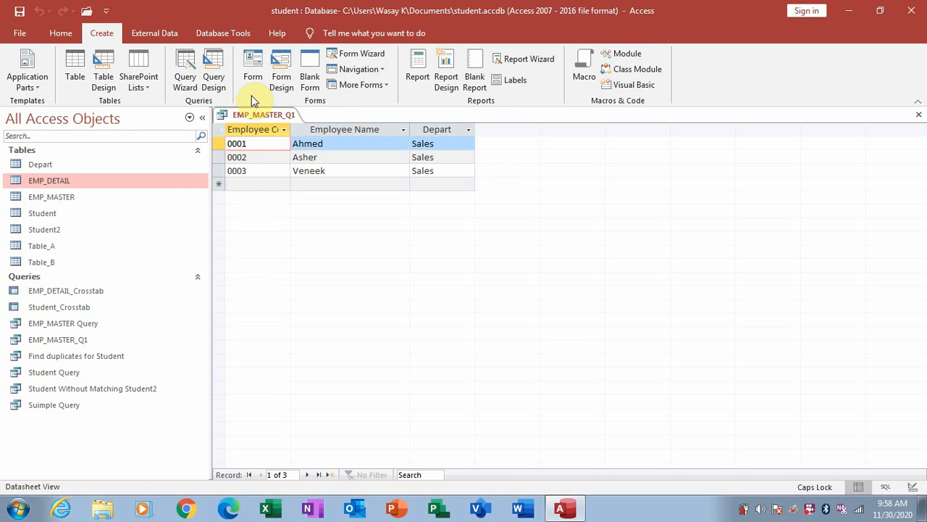
Step: Hide the Depart field in the design of EMP_MASTER_Q1 and display the query's datasheet
{"action": "right_click", "coordinate": [255, 118]}
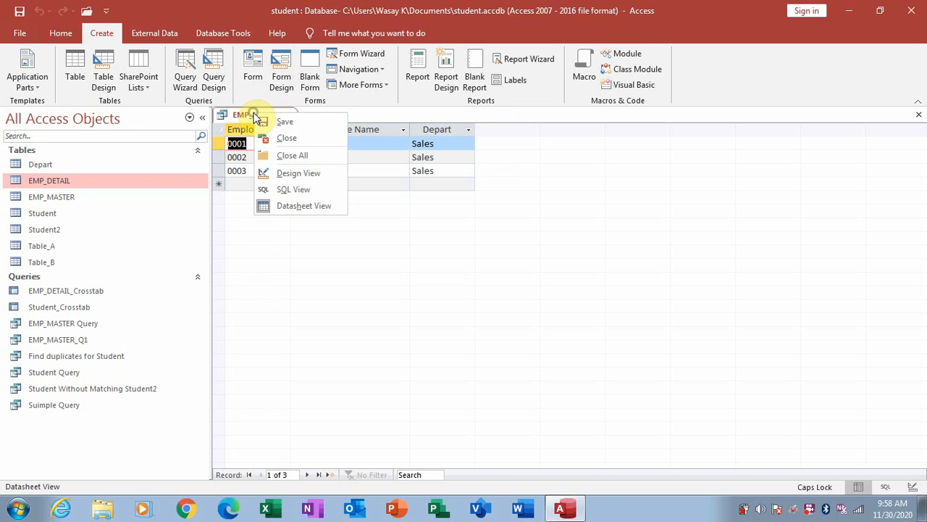
{"action": "left_click", "coordinate": [283, 173]}
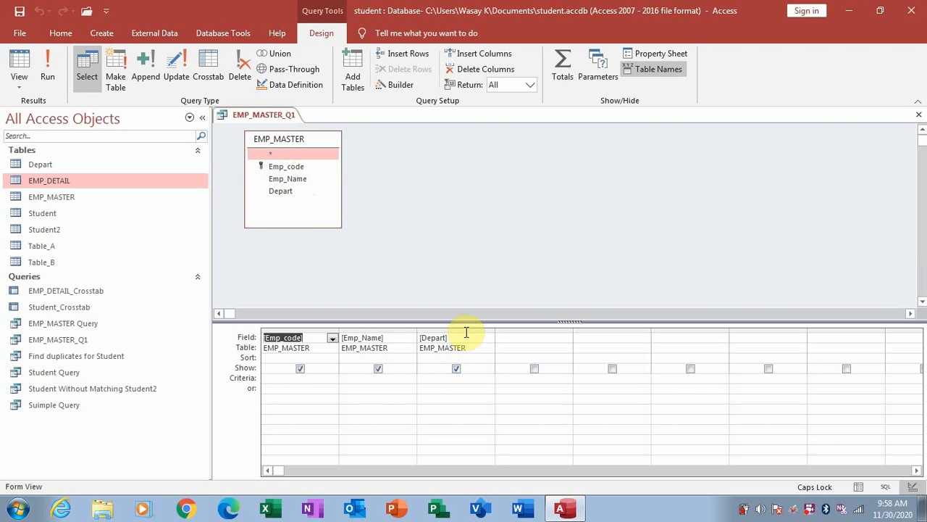
{"action": "left_click", "coordinate": [456, 370]}
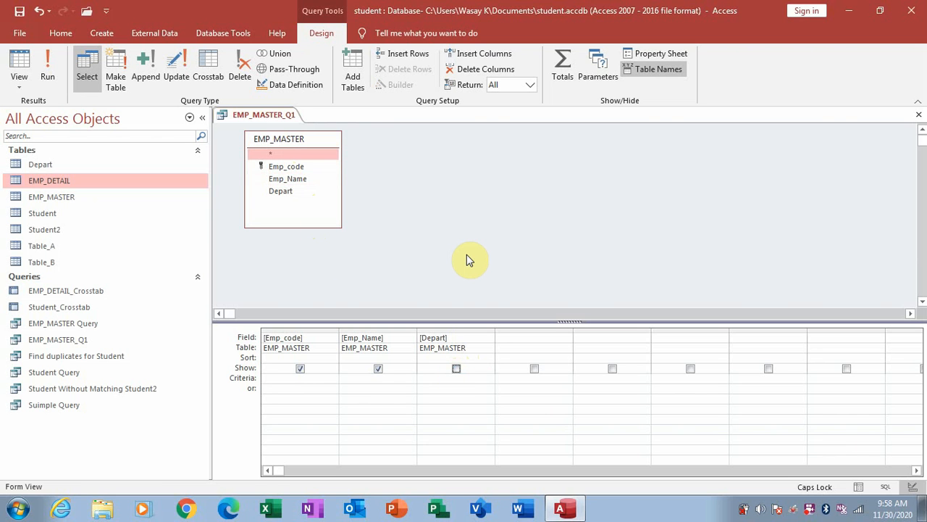
{"action": "left_click", "coordinate": [20, 57]}
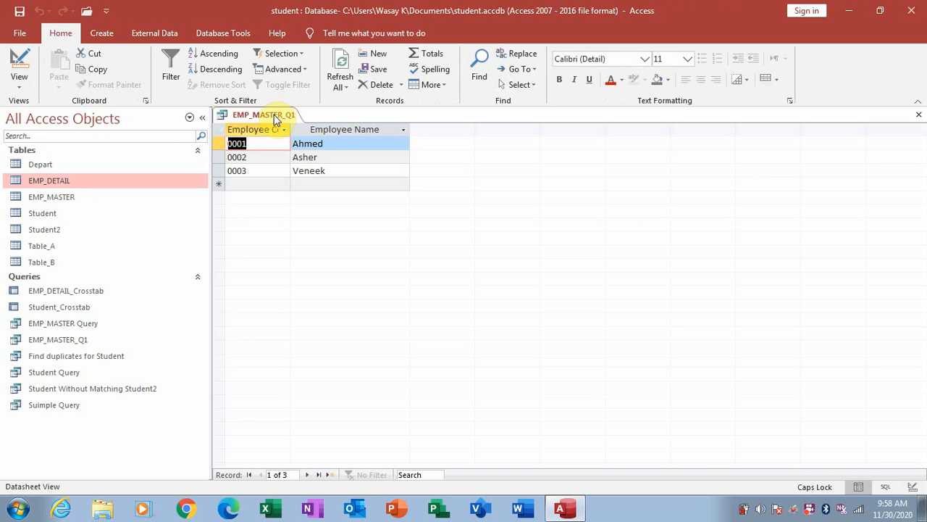
Step: Show the Depart field again in the query design and display the datasheet
{"action": "left_click", "coordinate": [21, 60]}
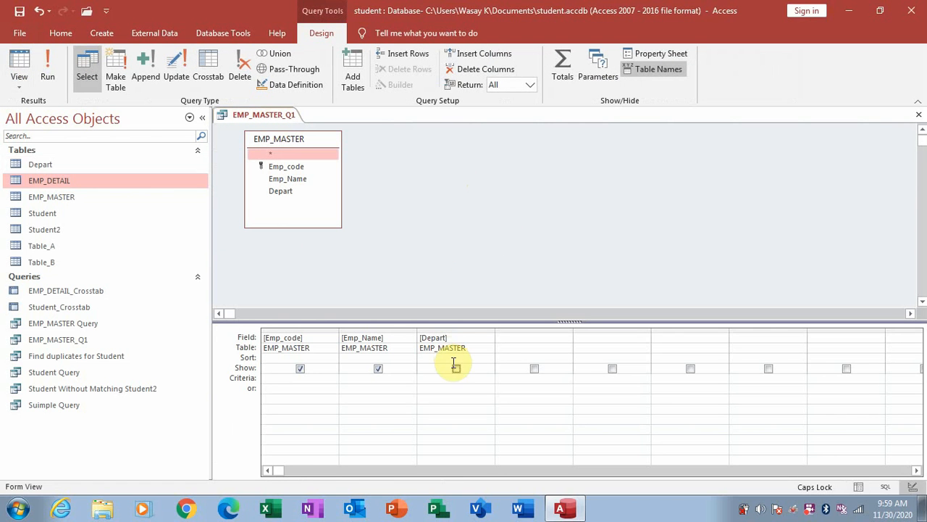
{"action": "left_click", "coordinate": [456, 370]}
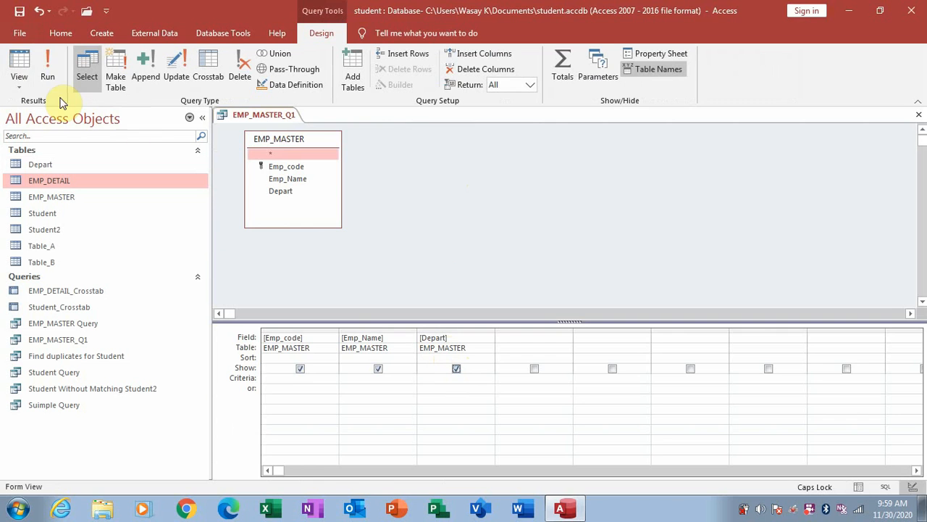
{"action": "left_click", "coordinate": [20, 59]}
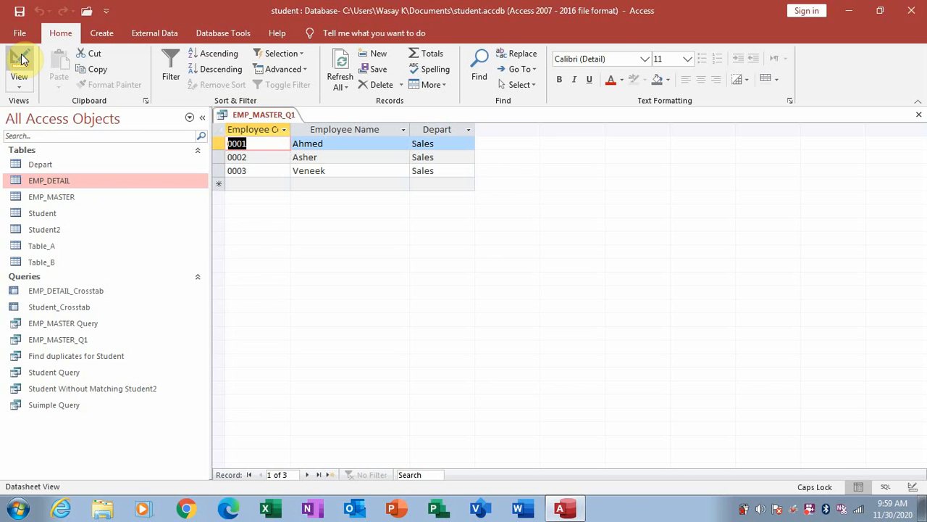
Step: Add the EMP_DETAIL table to the query design and include its Sale_qty and Unit fields
{"action": "left_click", "coordinate": [22, 59]}
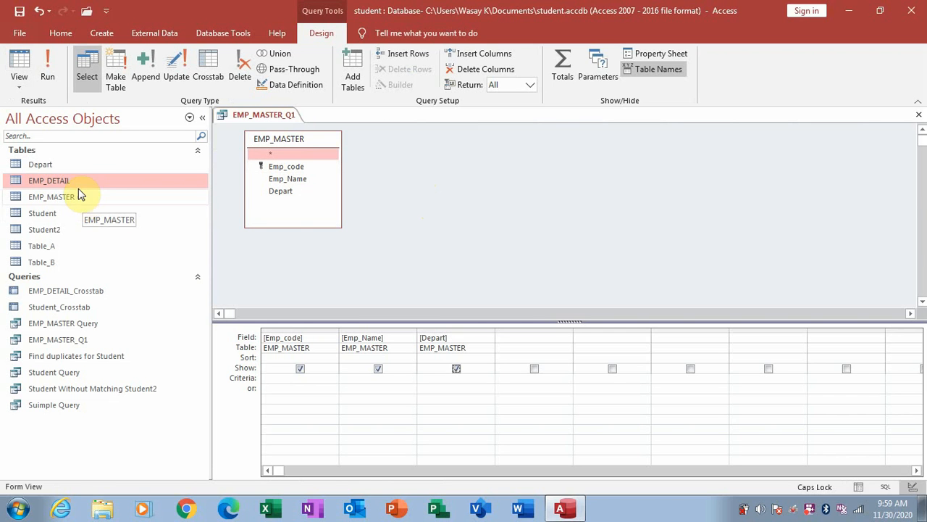
{"action": "left_click_drag", "start_coordinate": [78, 183], "coordinate": [432, 162]}
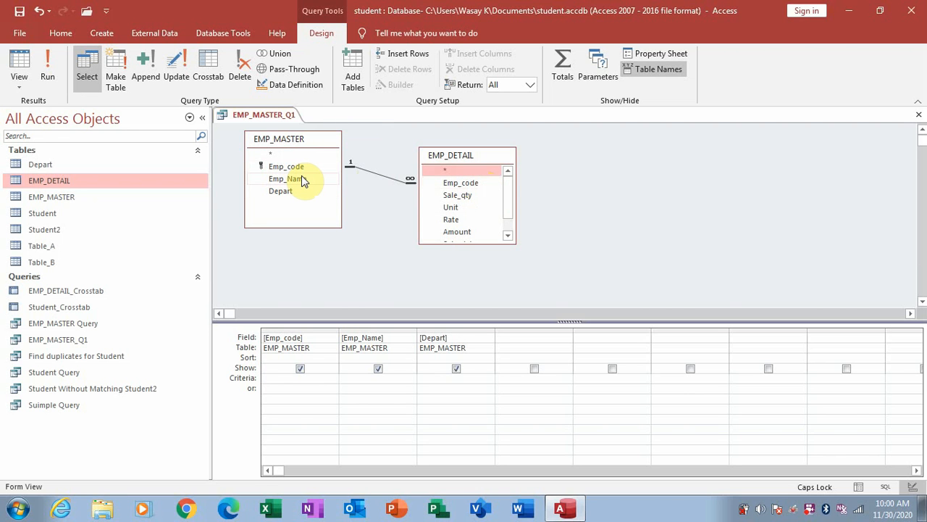
{"action": "double_click", "coordinate": [461, 197]}
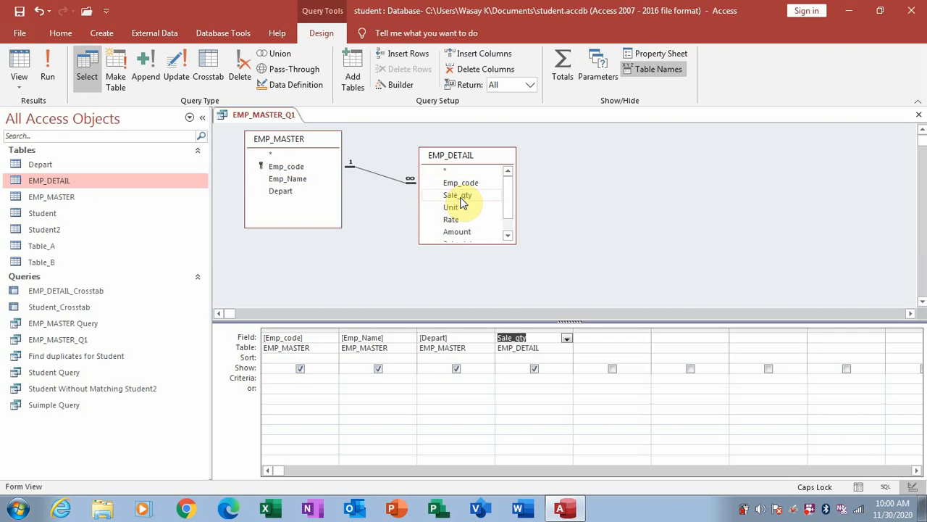
{"action": "double_click", "coordinate": [455, 208]}
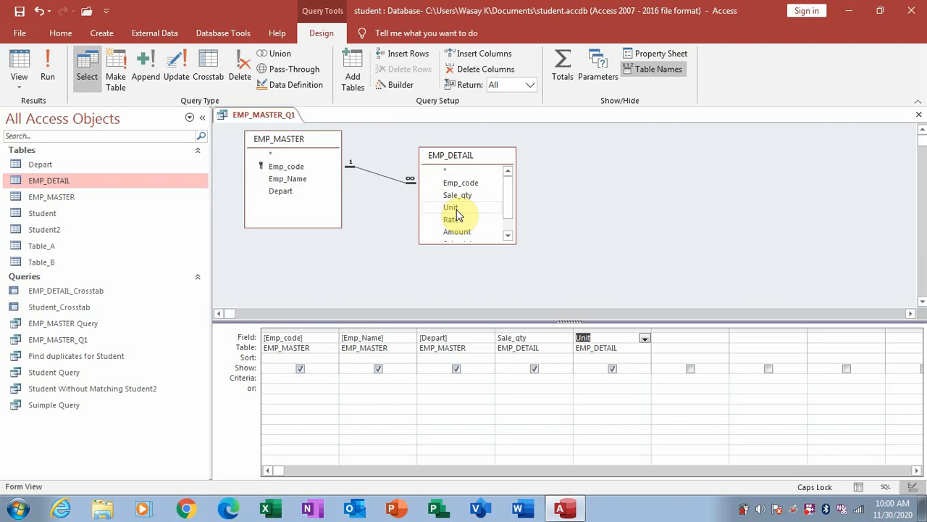
Step: Add the Rate, Amount, Sale_date and desc fields of EMP_DETAIL to the query together and display the datasheet
{"action": "left_click", "coordinate": [449, 227]}
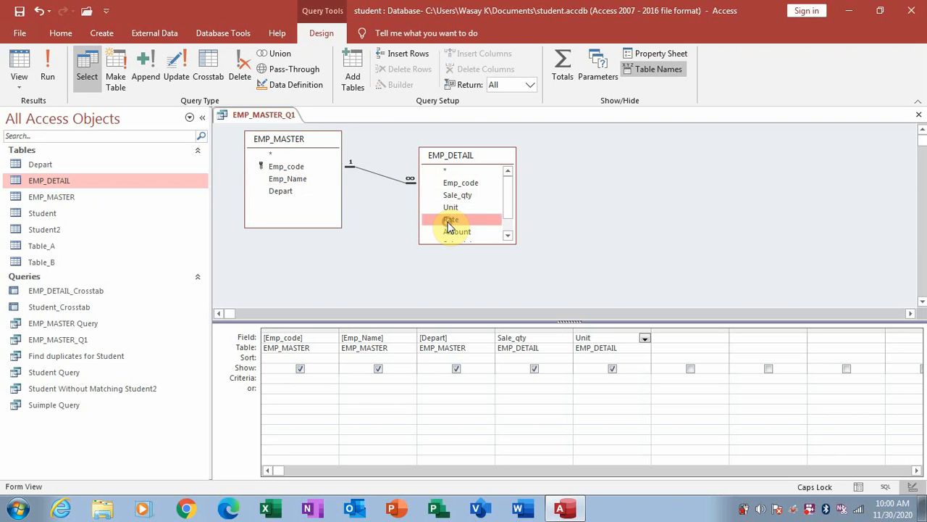
{"action": "key", "text": "shift+Down"}
{"action": "key", "text": "shift+Down"}
{"action": "key", "text": "shift+Down"}
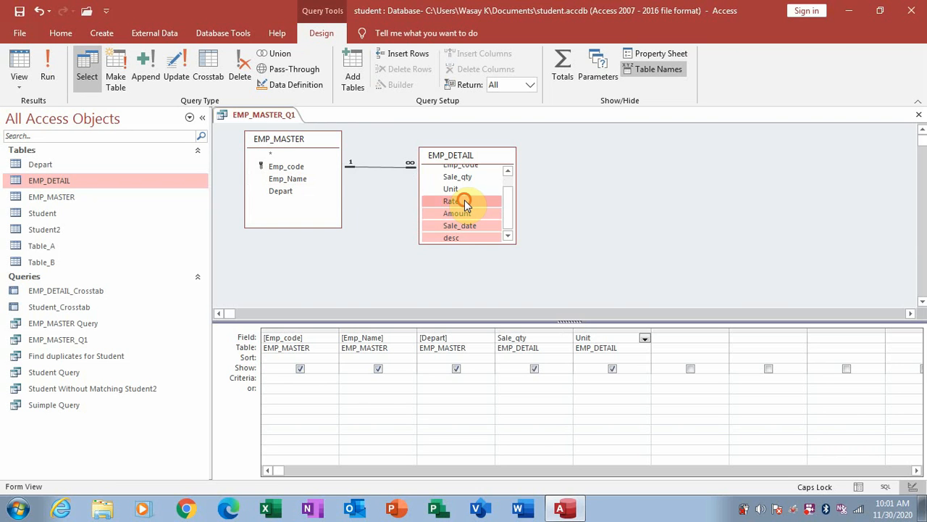
{"action": "left_click_drag", "start_coordinate": [464, 200], "coordinate": [688, 349]}
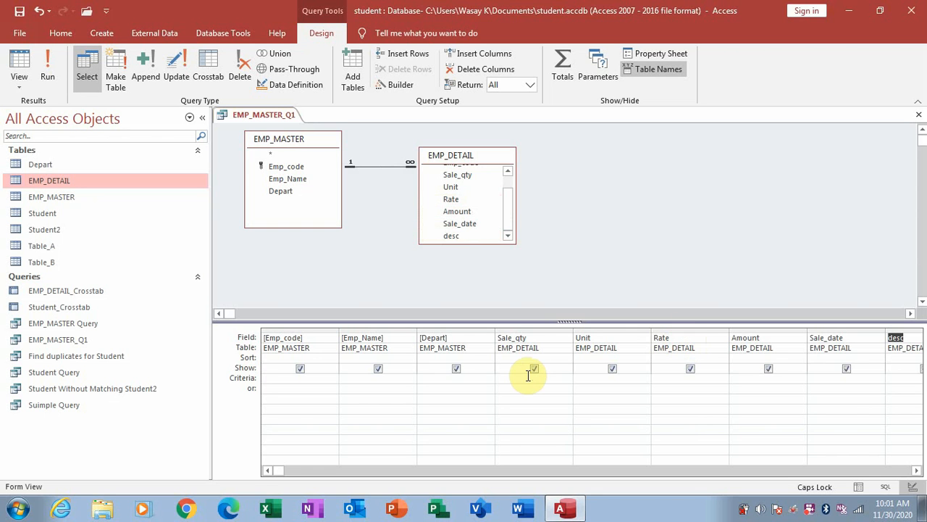
{"action": "left_click", "coordinate": [13, 67]}
{"action": "left_click", "coordinate": [13, 67]}
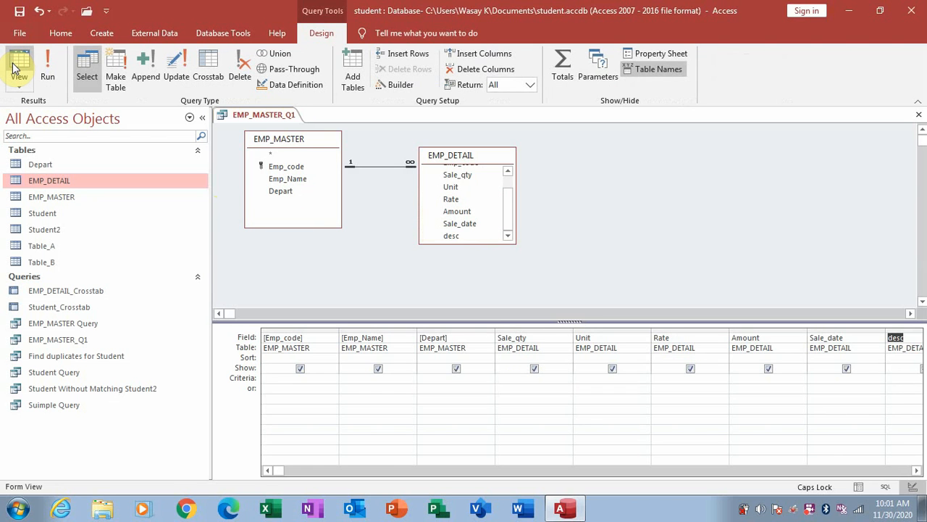
{"action": "left_click", "coordinate": [13, 66]}
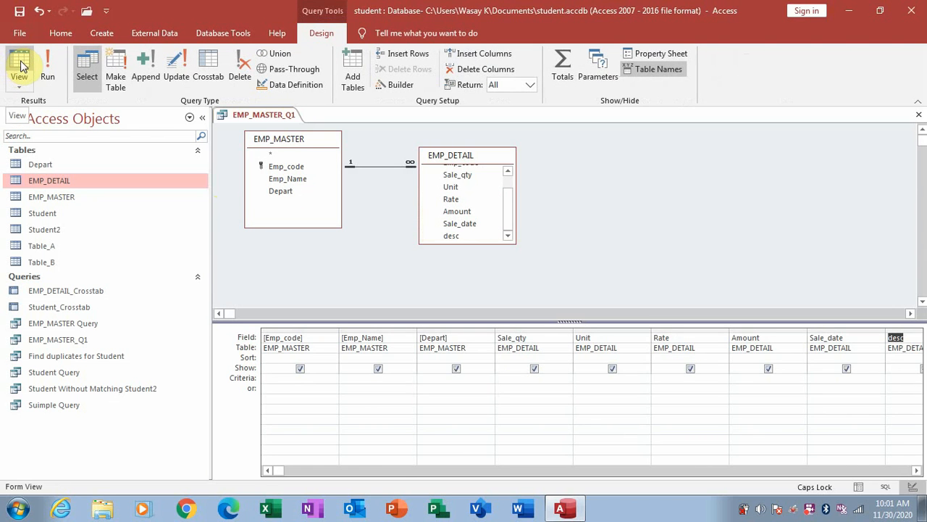
{"action": "left_click", "coordinate": [14, 67]}
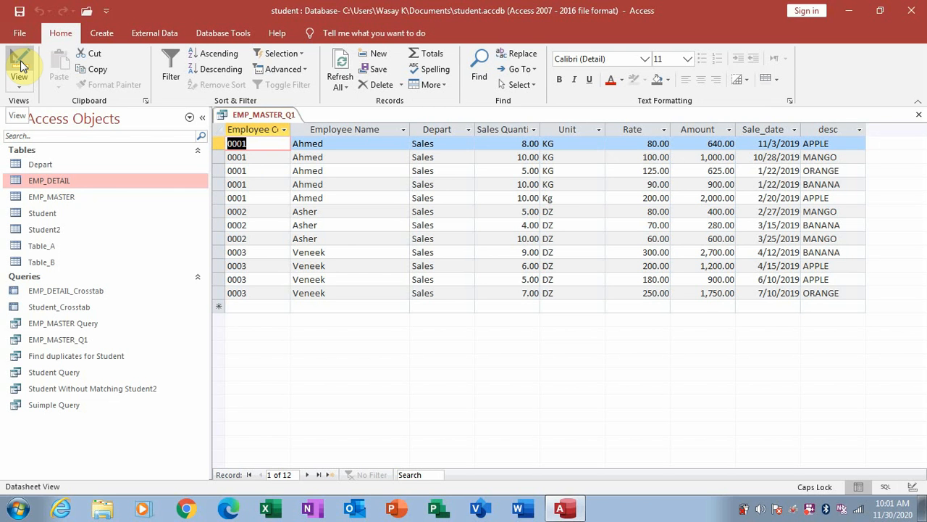
Step: Exclude the Depart field from the two-table query's output in its design and display the resulting datasheet
{"action": "left_click", "coordinate": [20, 66]}
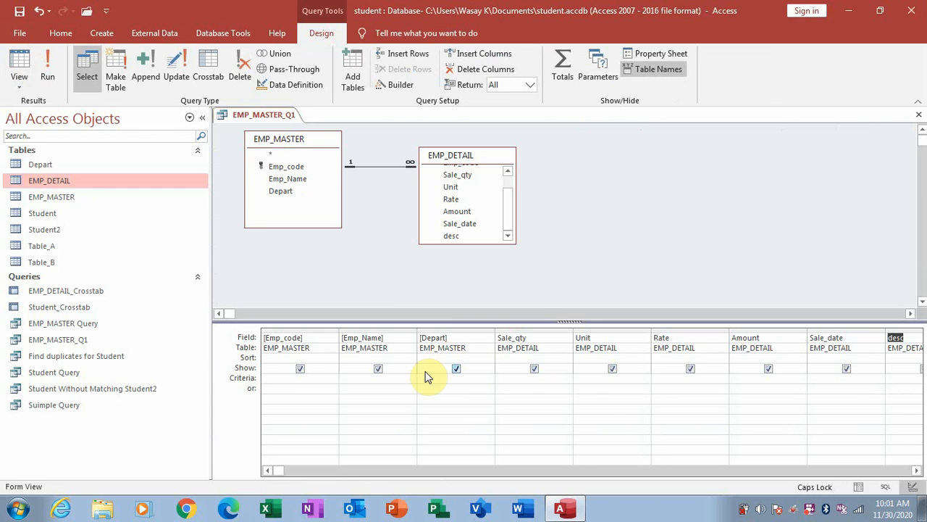
{"action": "left_click", "coordinate": [456, 368]}
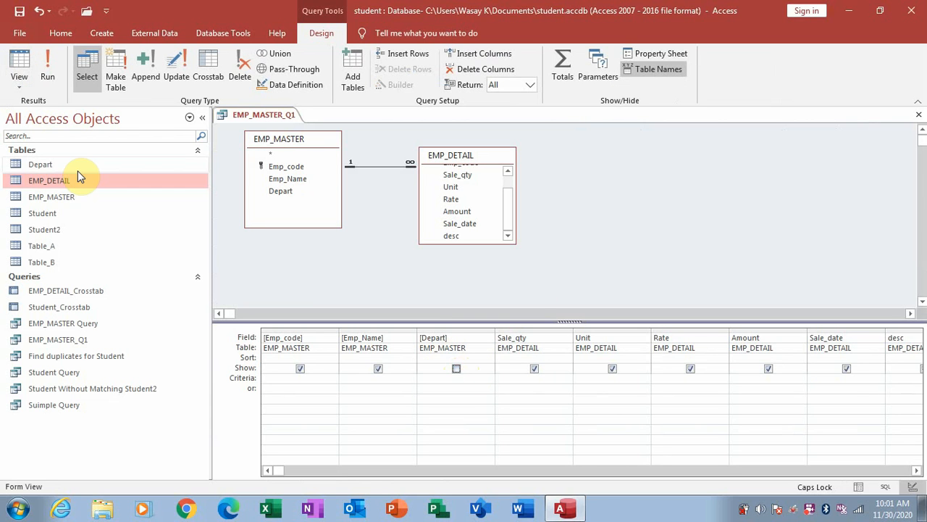
{"action": "left_click", "coordinate": [20, 63]}
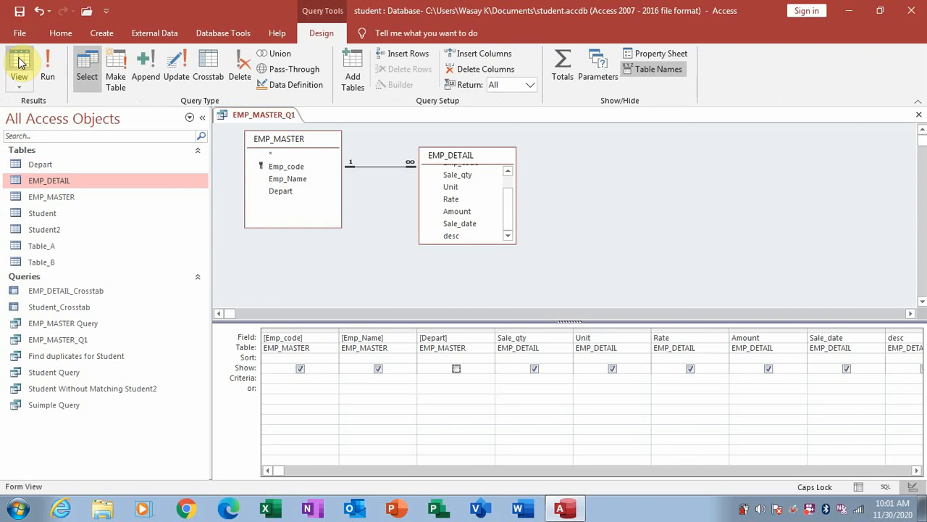
{"action": "left_click", "coordinate": [19, 63]}
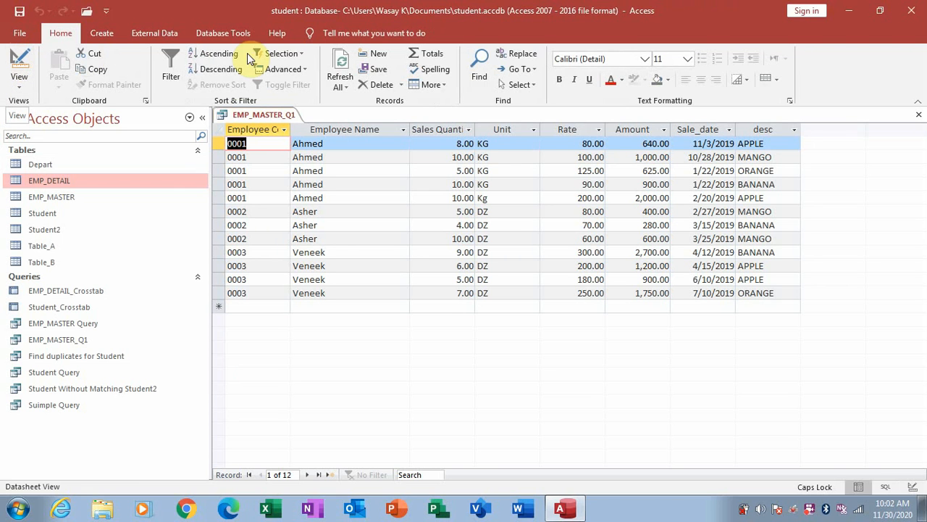
Step: Move the desc column directly after Employee Name in the datasheet and place the Sale_date column right after desc
{"action": "left_click", "coordinate": [764, 129]}
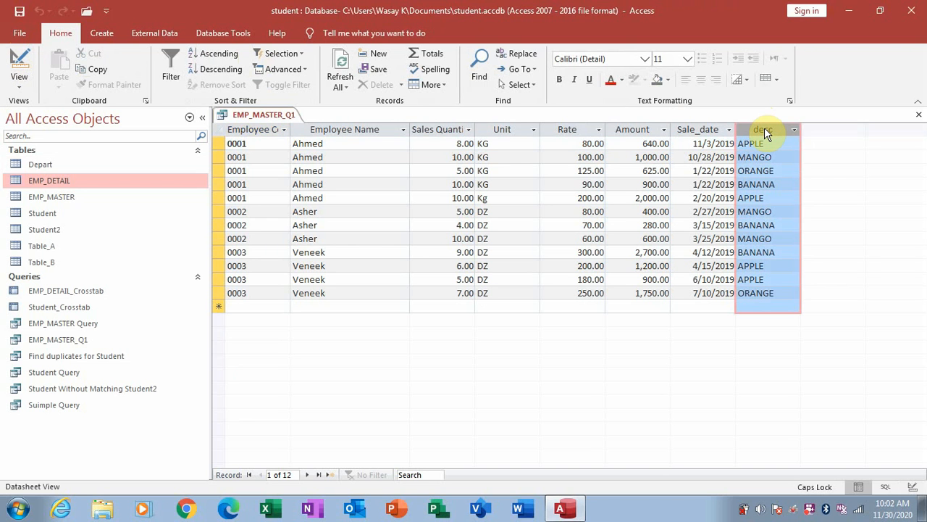
{"action": "left_click_drag", "start_coordinate": [764, 127], "coordinate": [472, 156]}
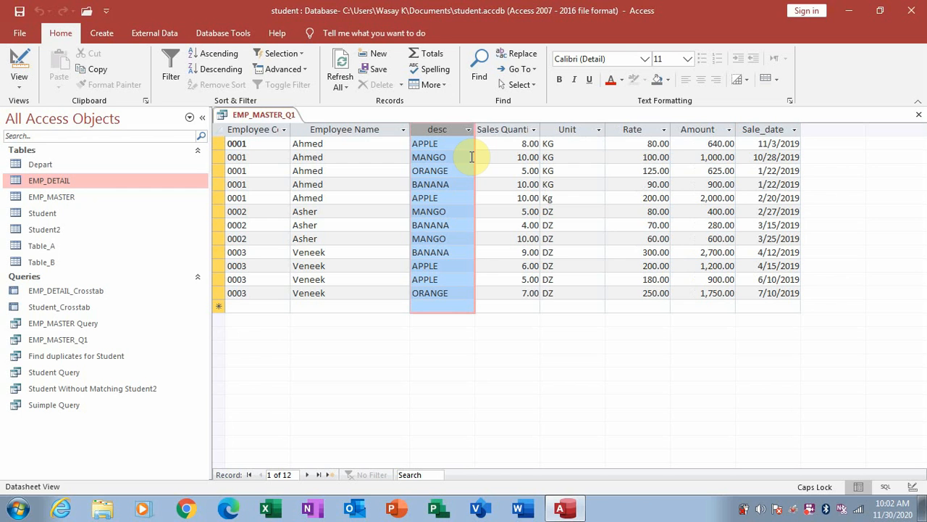
{"action": "left_click", "coordinate": [788, 127]}
{"action": "left_click_drag", "start_coordinate": [788, 127], "coordinate": [512, 151]}
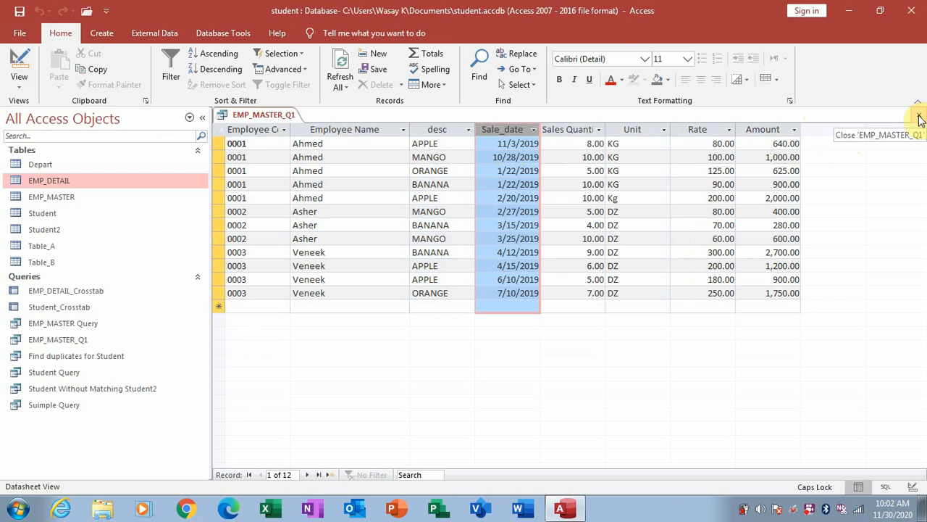
Step: Set the Emp_code criteria in the query design to the parameter prompt [ENTER EMP #]
{"action": "double_click", "coordinate": [18, 61]}
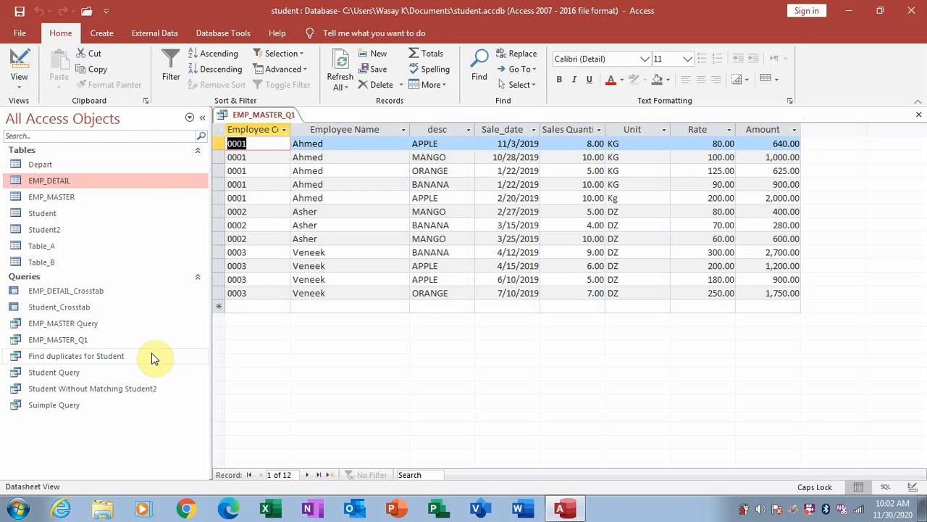
{"action": "left_click", "coordinate": [24, 67]}
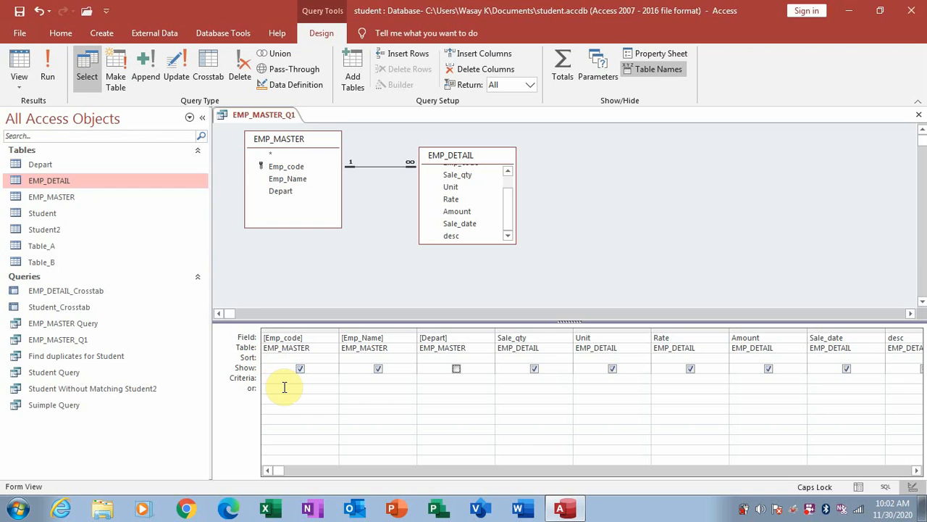
{"action": "left_click", "coordinate": [284, 386]}
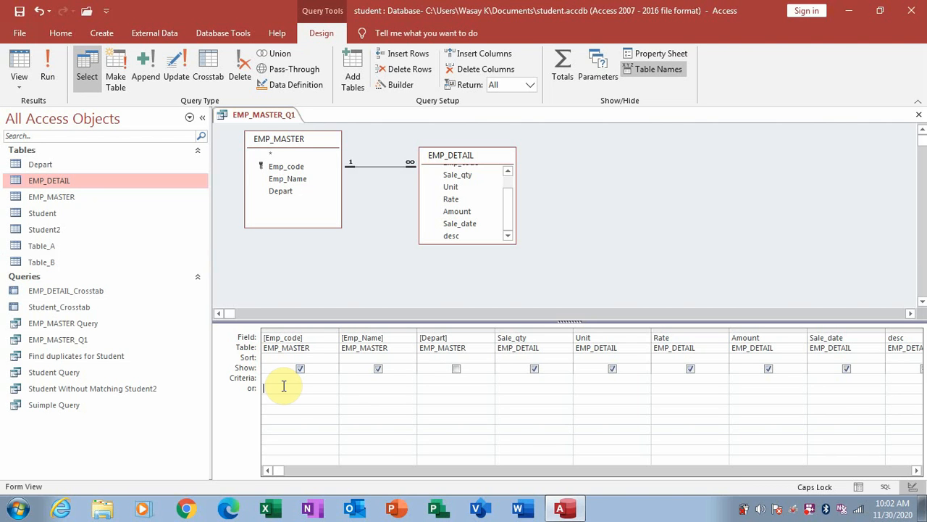
{"action": "key", "text": "Up"}
{"action": "type", "text": "eNTER"}
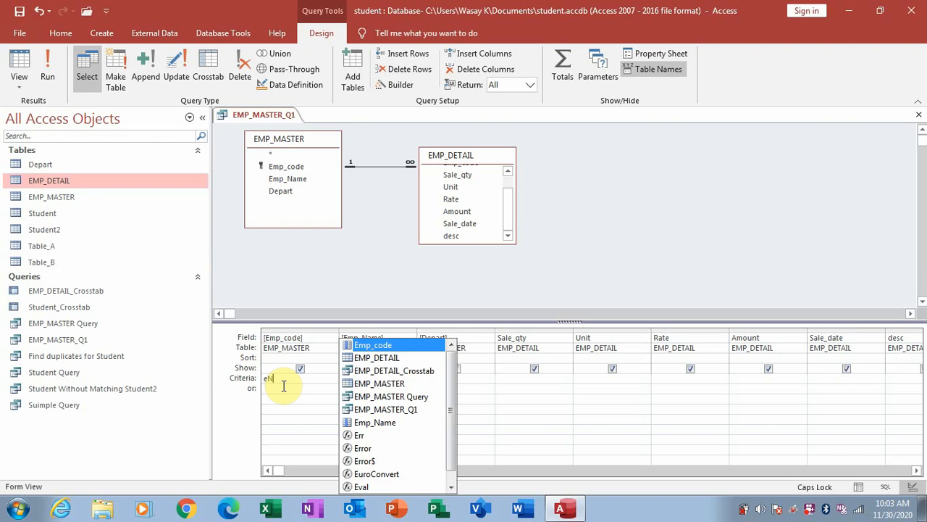
{"action": "key", "text": "BackSpace"}
{"action": "key", "text": "BackSpace"}
{"action": "key", "text": "BackSpace"}
{"action": "key", "text": "BackSpace"}
{"action": "key", "text": "BackSpace"}
{"action": "key", "text": "BackSpace"}
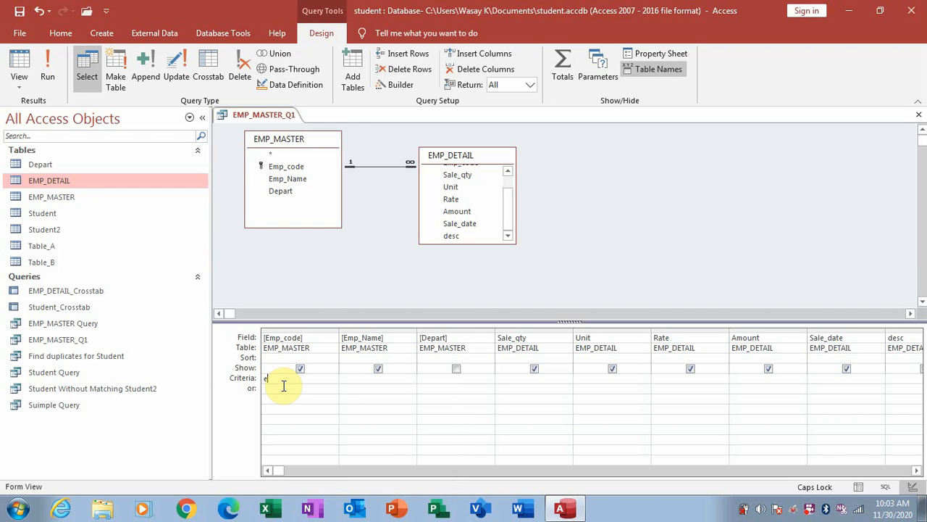
{"action": "type", "text": "ENTER EMP"}
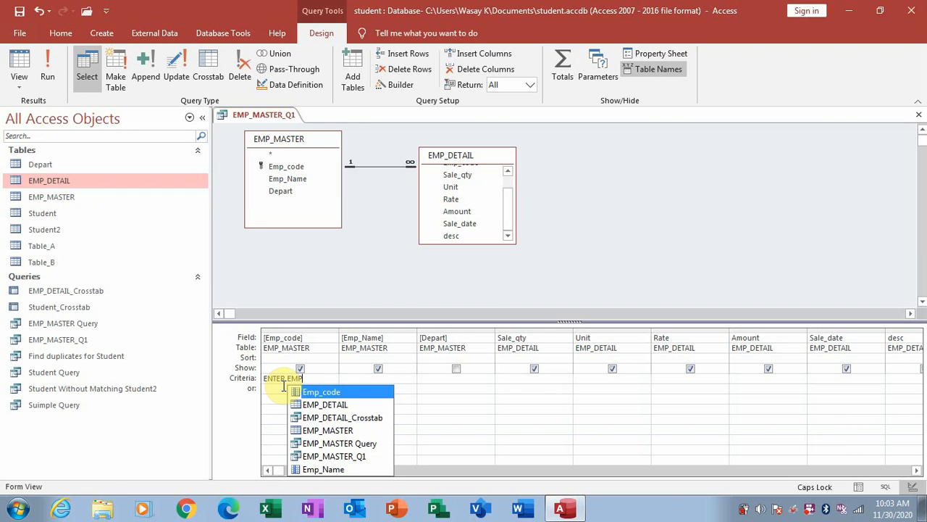
{"action": "key", "text": "Escape"}
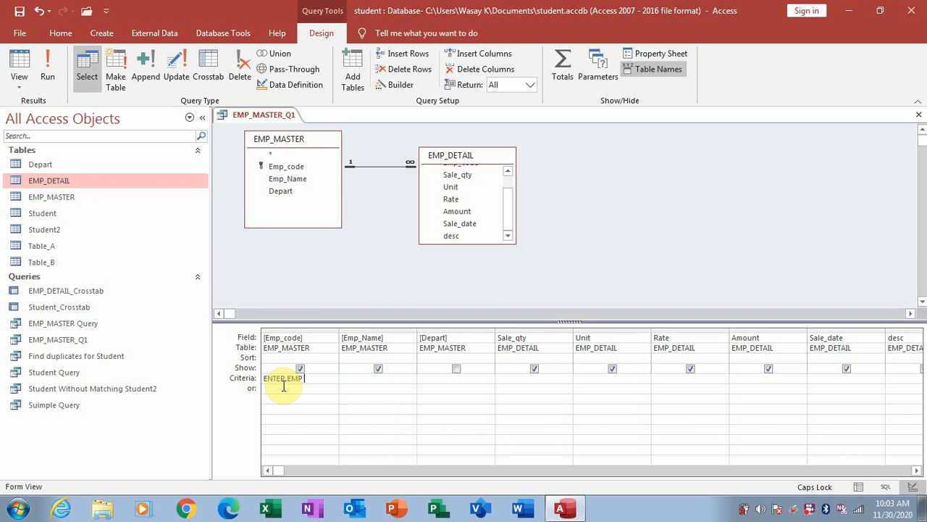
{"action": "type", "text": "#]"}
{"action": "key", "text": "Left"}
{"action": "key", "text": "Left"}
{"action": "key", "text": "Left"}
{"action": "key", "text": "Left"}
{"action": "key", "text": "Left"}
{"action": "key", "text": "Left"}
{"action": "type", "text": "["}
Step: Try the parameter query by entering an employee number at its prompt, and return to the query design
{"action": "left_click", "coordinate": [21, 66]}
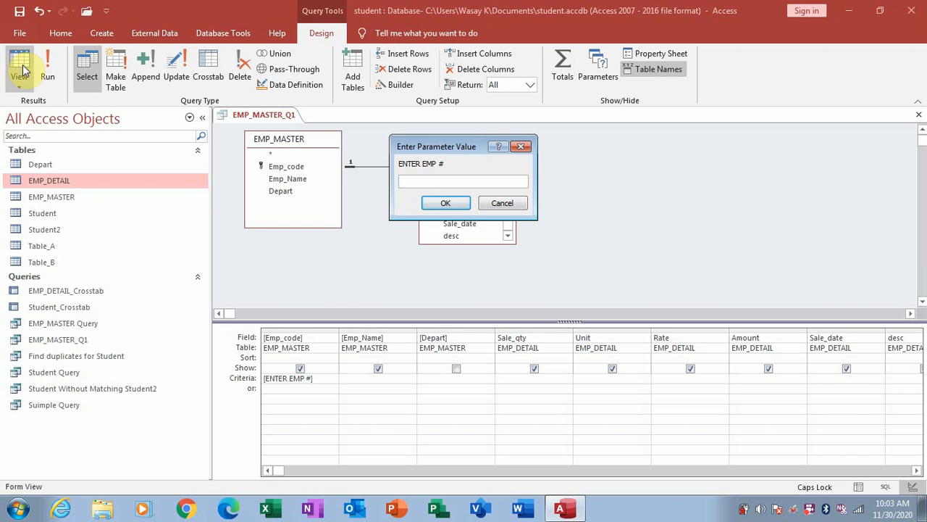
{"action": "type", "text": "0"}
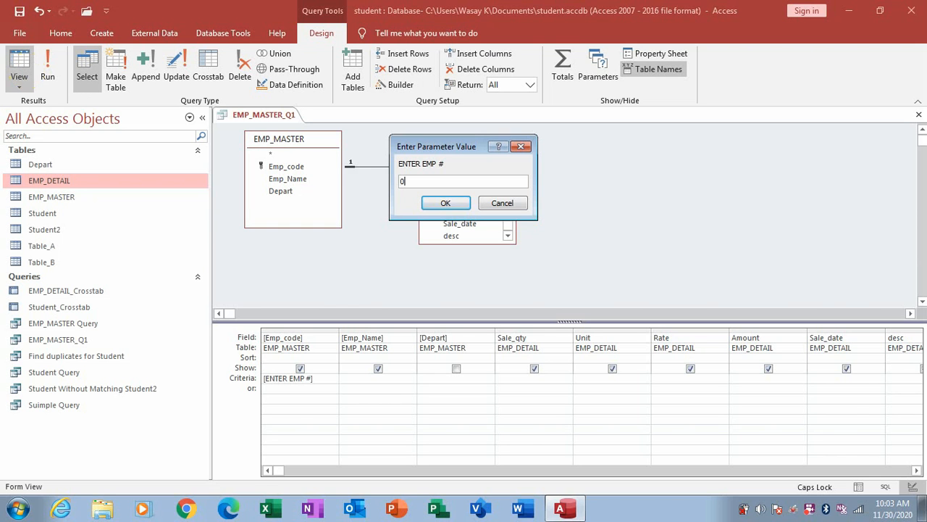
{"action": "type", "text": "0001"}
{"action": "key", "text": "Return"}
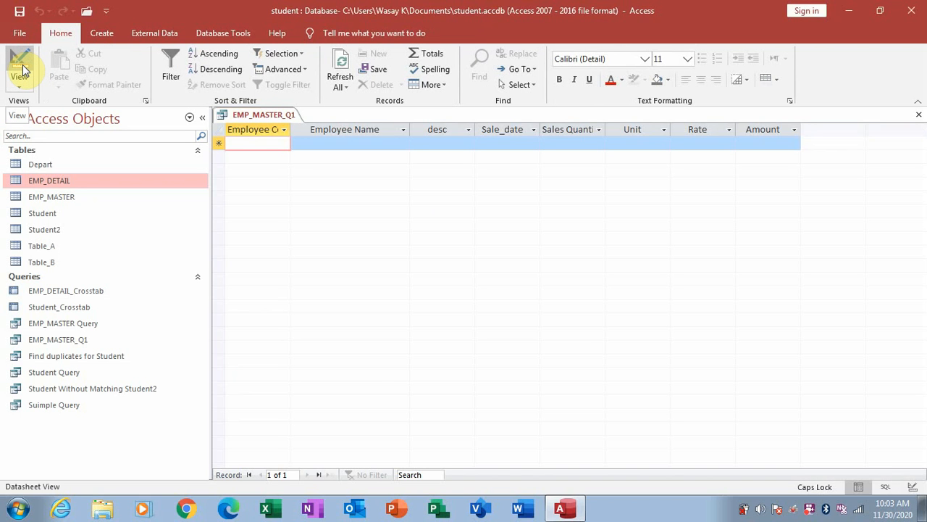
{"action": "left_click", "coordinate": [19, 65]}
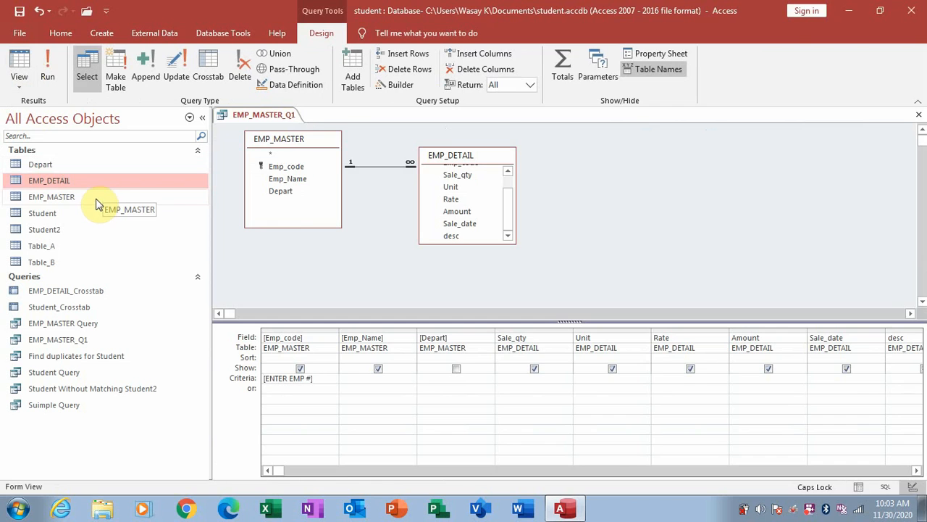
Step: Examine the EMP_MASTER table's records and field design, close the table, and keep the query design open
{"action": "left_click", "coordinate": [98, 204]}
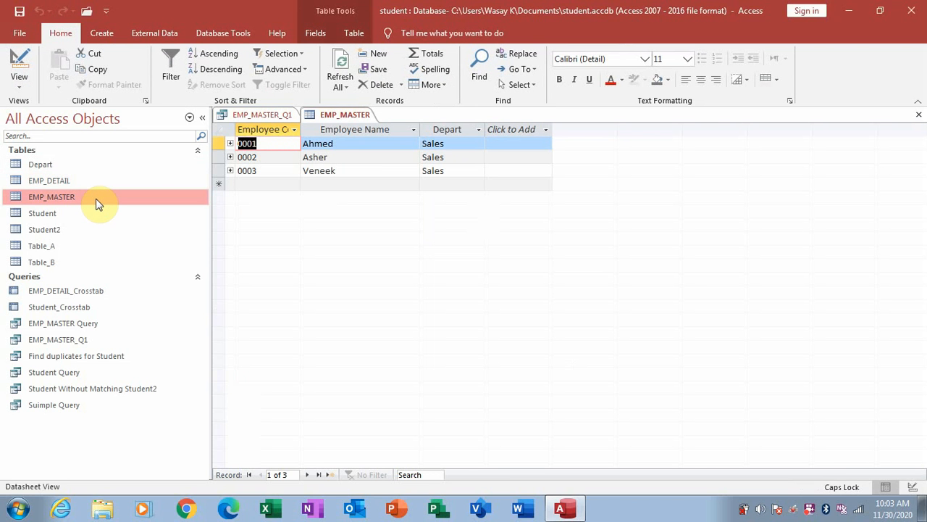
{"action": "left_click", "coordinate": [21, 77]}
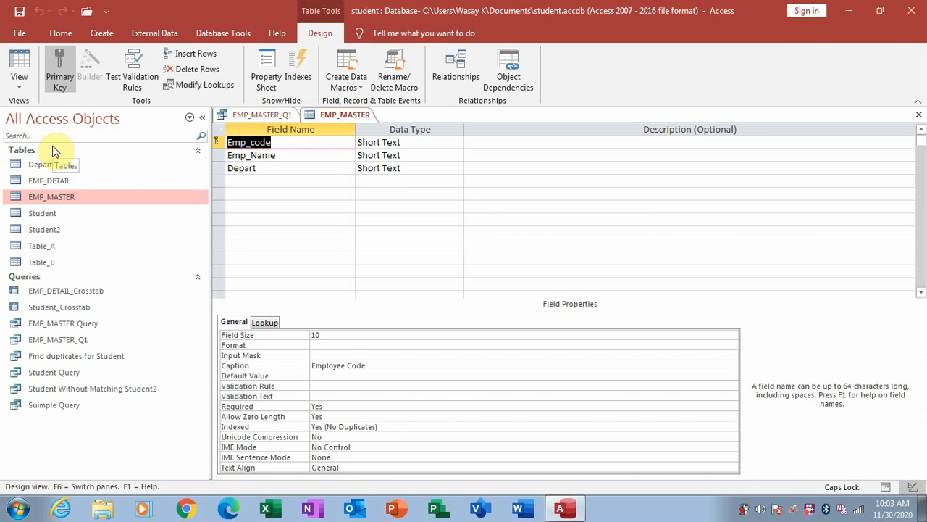
{"action": "left_click", "coordinate": [917, 114]}
{"action": "left_click", "coordinate": [918, 115]}
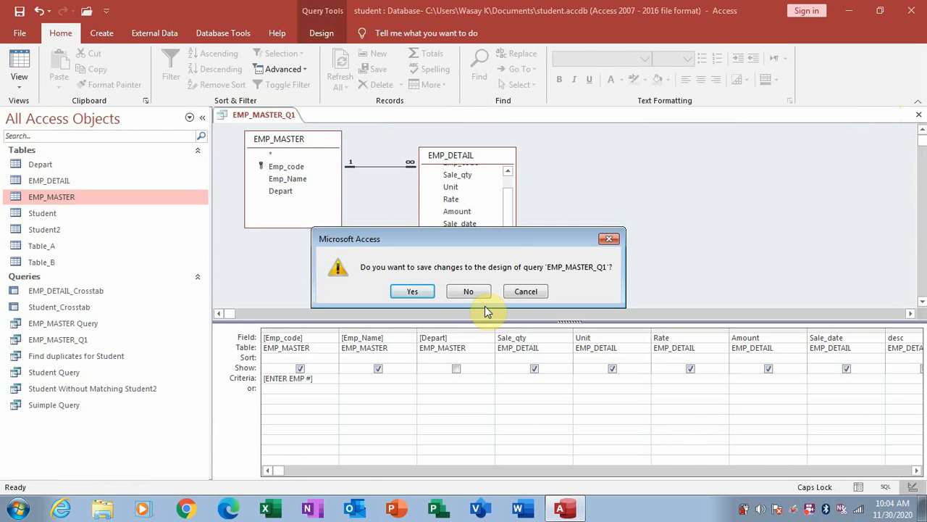
{"action": "left_click", "coordinate": [519, 293]}
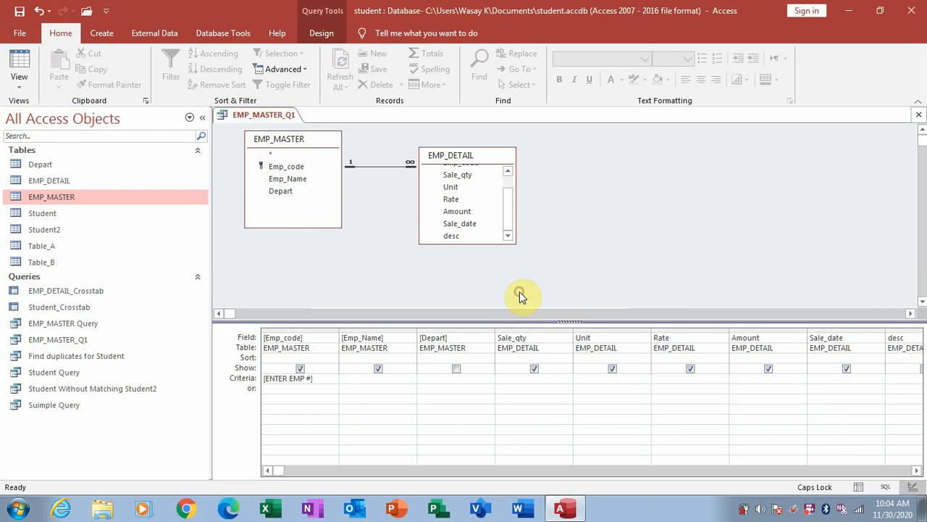
Step: Display the query's datasheet for employee number 0001
{"action": "left_click", "coordinate": [20, 67]}
{"action": "type", "text": "0001"}
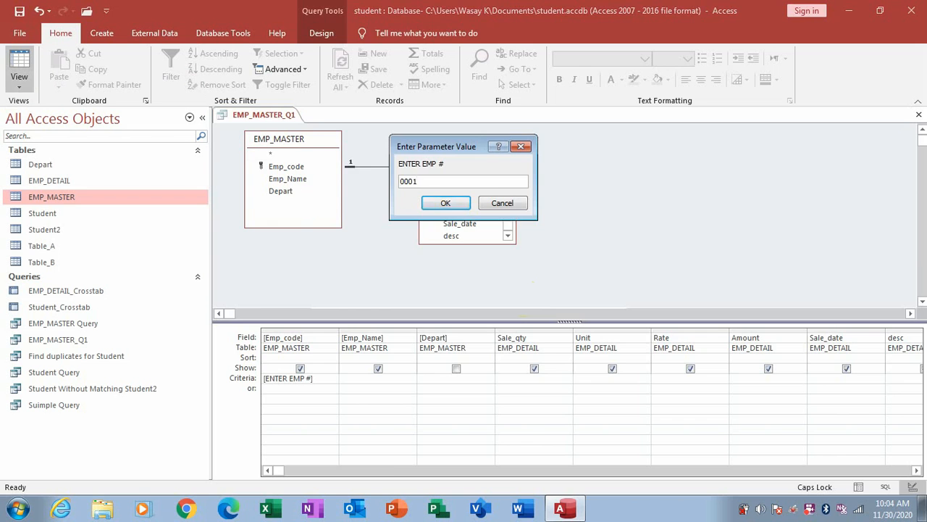
{"action": "key", "text": "Return"}
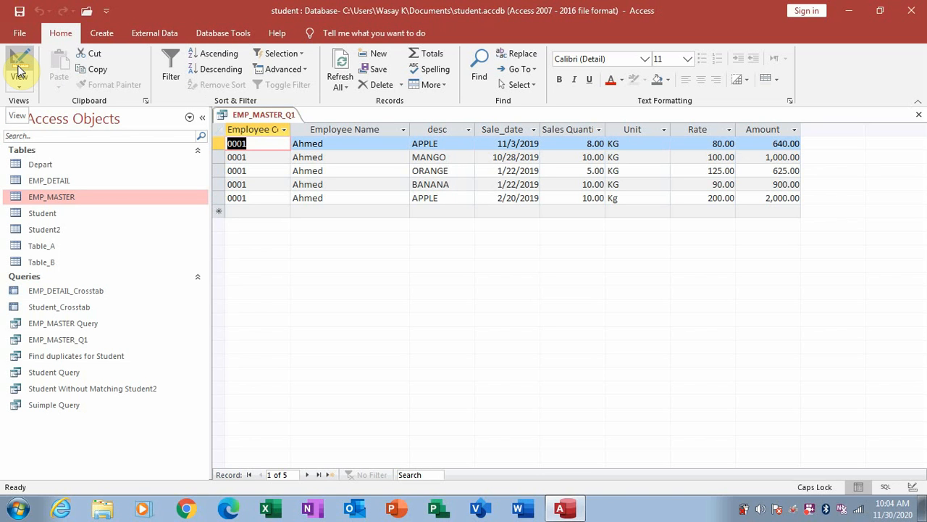
Step: Return to the query design and display the datasheet again for employee number 0002
{"action": "left_click", "coordinate": [19, 71]}
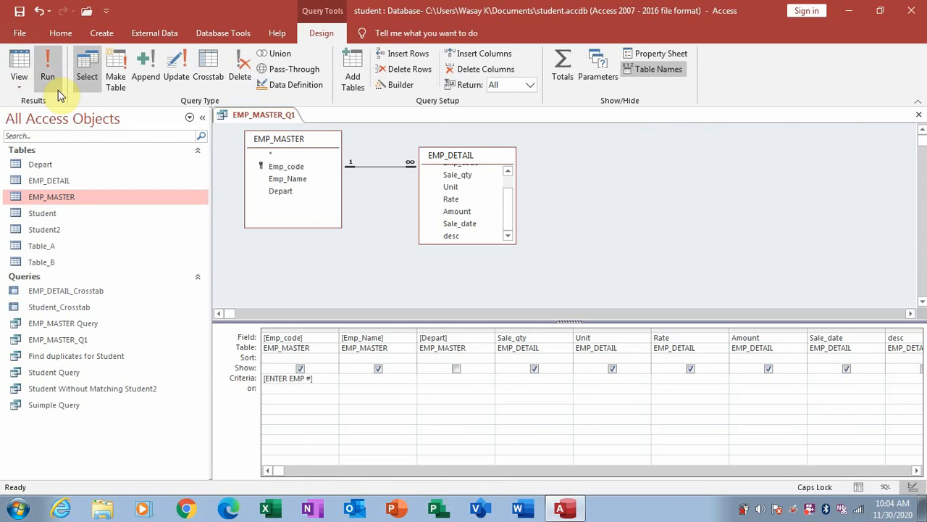
{"action": "left_click", "coordinate": [19, 70]}
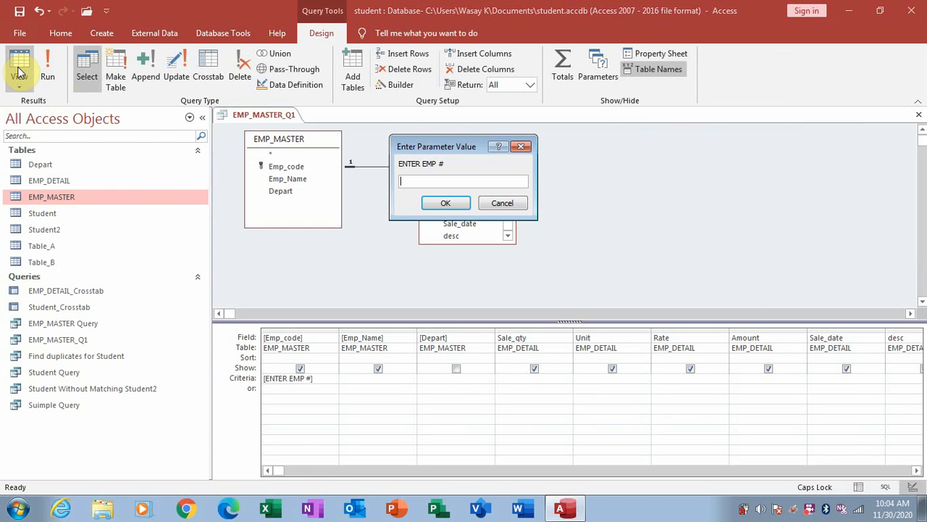
{"action": "type", "text": "0002"}
{"action": "key", "text": "Return"}
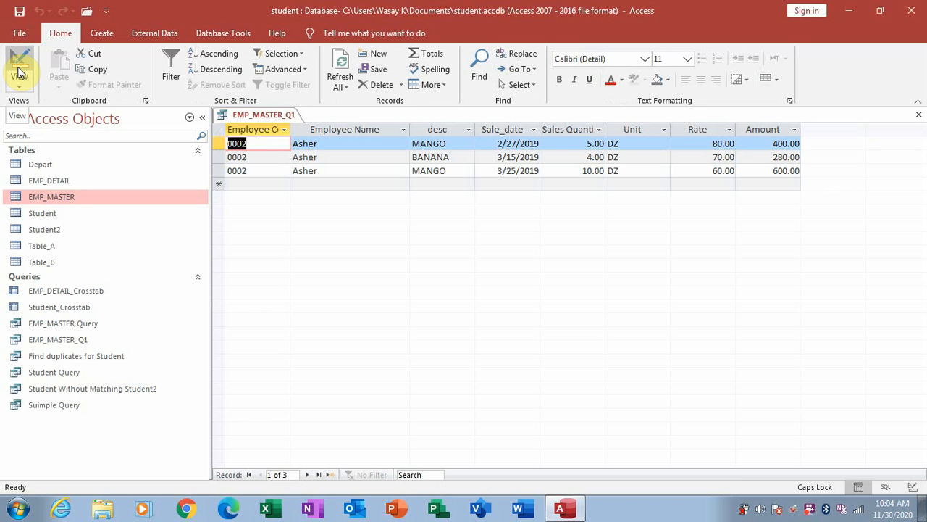
Step: Add the calculated field VALUE : [RATE]*[QTY] in the first empty column after desc in the query design
{"action": "left_click", "coordinate": [20, 73]}
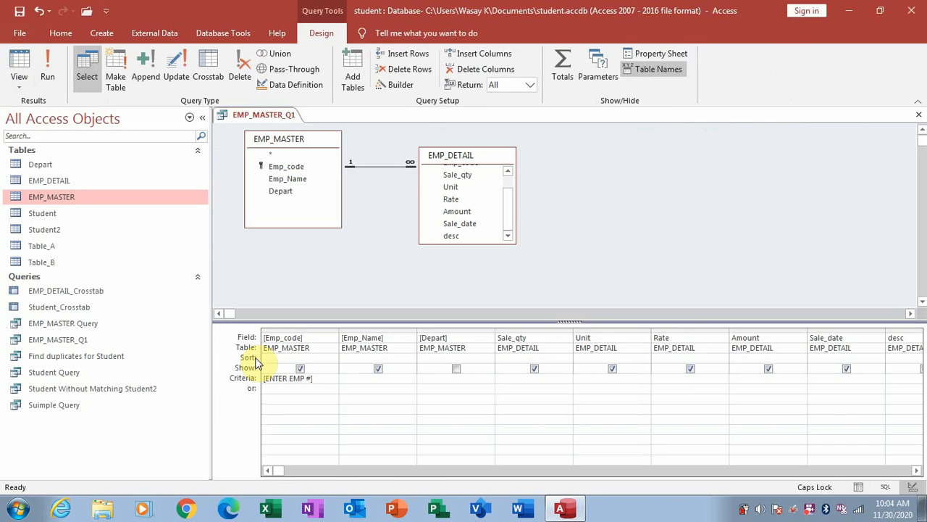
{"action": "left_click", "coordinate": [916, 471]}
{"action": "left_click", "coordinate": [916, 471]}
{"action": "left_click", "coordinate": [916, 470]}
{"action": "left_click", "coordinate": [916, 471]}
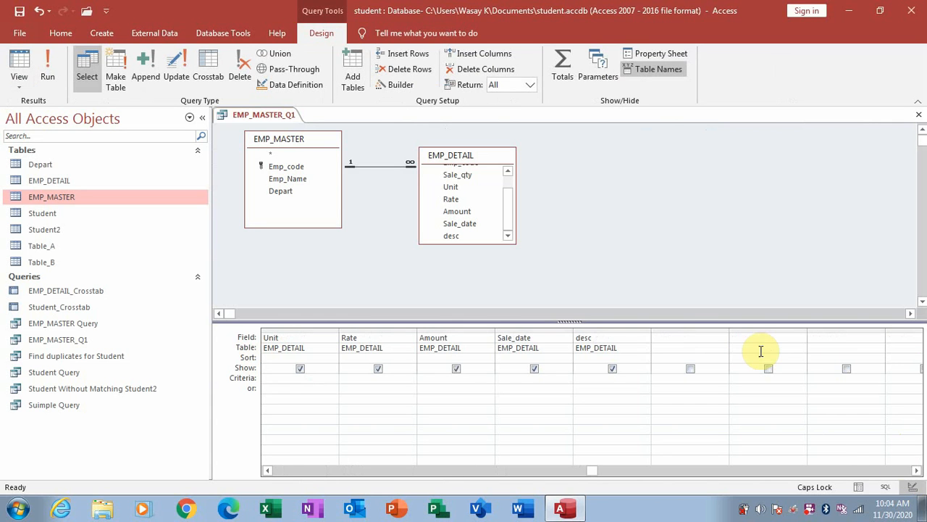
{"action": "left_click", "coordinate": [691, 339]}
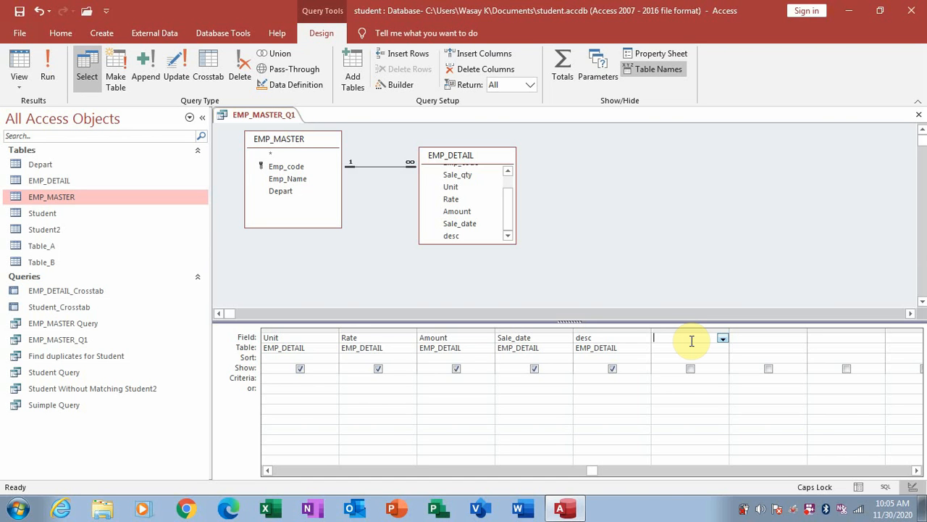
{"action": "type", "text": "VALUE "}
{"action": "type", "text": ": "}
{"action": "type", "text": "[RATE"}
{"action": "type", "text": "*"}
{"action": "type", "text": " ["}
{"action": "type", "text": "QTY]"}
{"action": "key", "text": "Tab"}
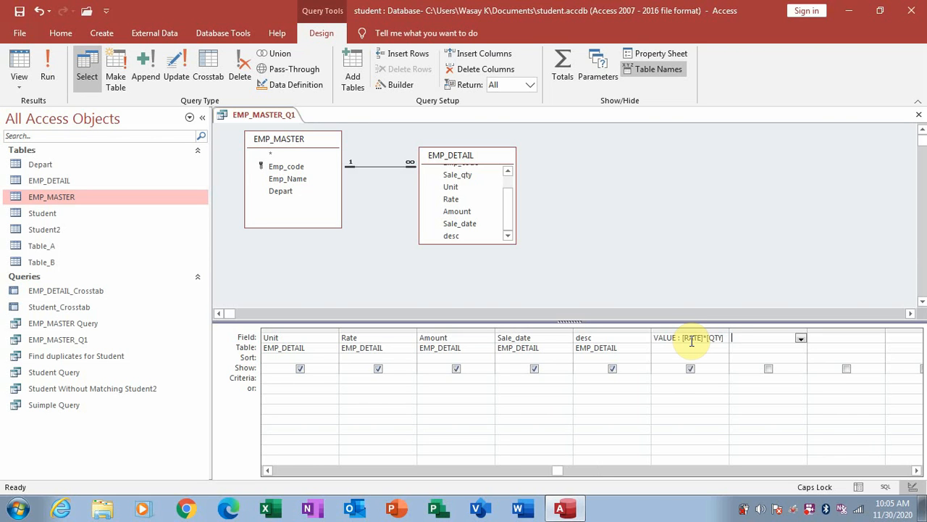
Step: Correct the VALUE expression so it multiplies [RATE] by [SALE_QTY], matching the quantity field's name
{"action": "key", "text": "shift+Tab"}
{"action": "key", "text": "shift+Tab"}
{"action": "key", "text": "shift+Tab"}
{"action": "key", "text": "shift+Tab"}
{"action": "key", "text": "shift+Tab"}
{"action": "key", "text": "Left"}
{"action": "key", "text": "Left"}
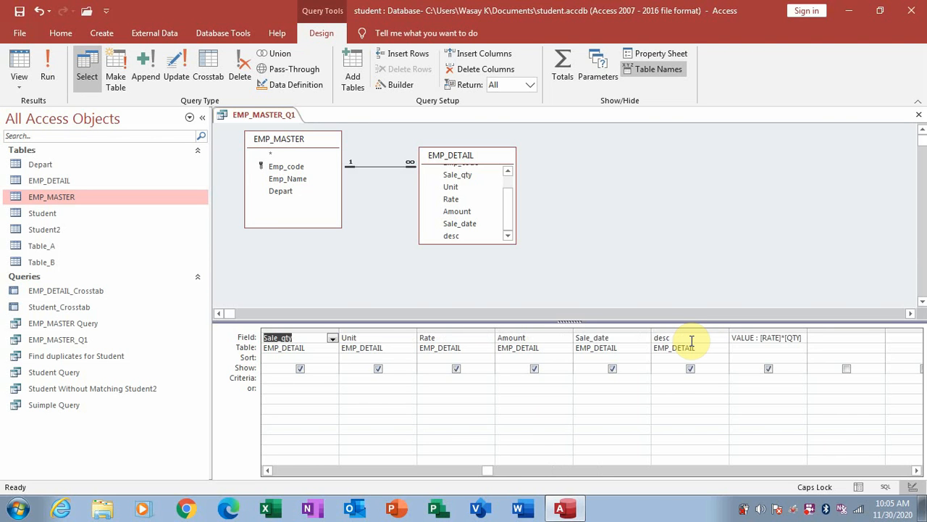
{"action": "key", "text": "Right"}
{"action": "key", "text": "Right"}
{"action": "key", "text": "Right"}
{"action": "key", "text": "Right"}
{"action": "key", "text": "Right"}
{"action": "key", "text": "Right"}
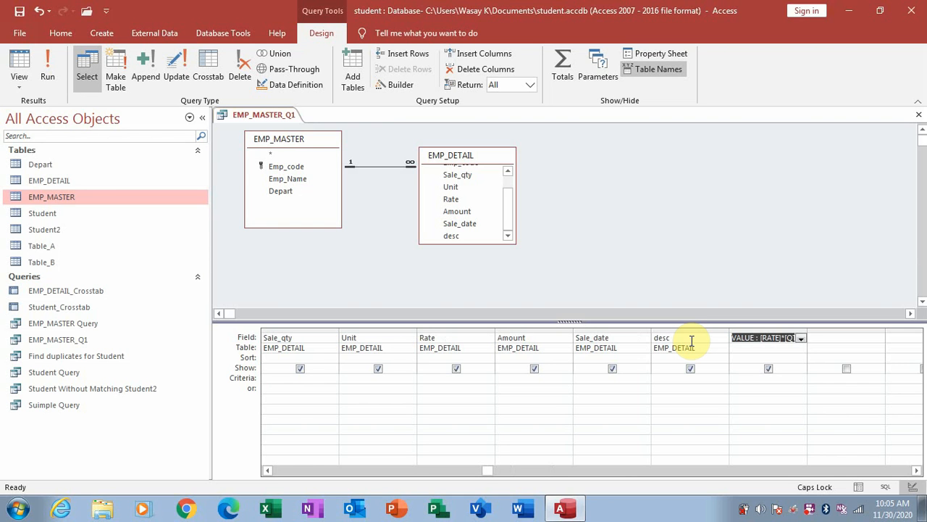
{"action": "key", "text": "F2"}
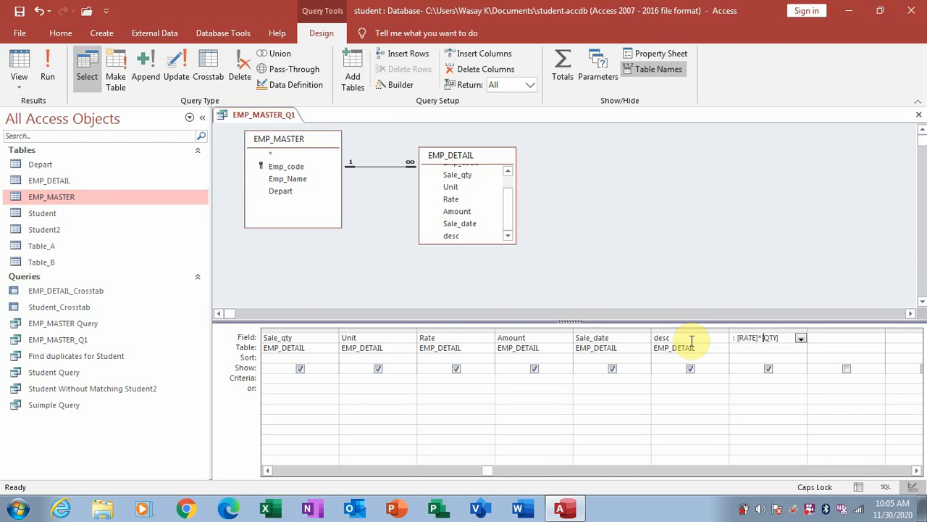
{"action": "type", "text": "SALE_"}
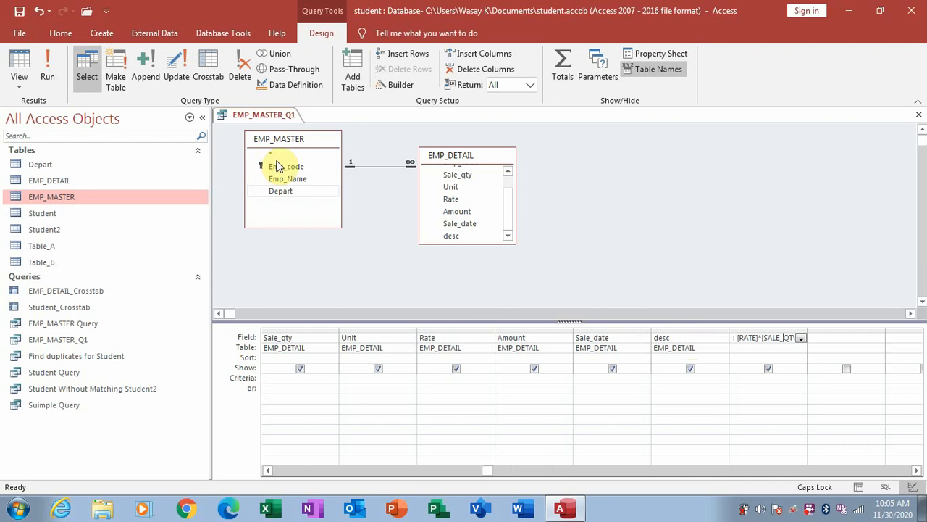
Step: Display the datasheet with the calculated VALUE field for employee number 0001
{"action": "left_click", "coordinate": [19, 64]}
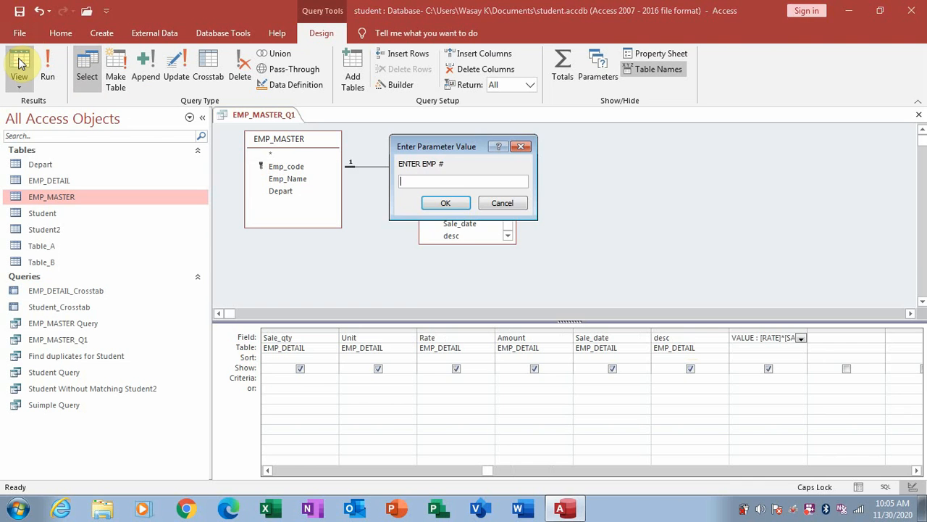
{"action": "type", "text": "0001"}
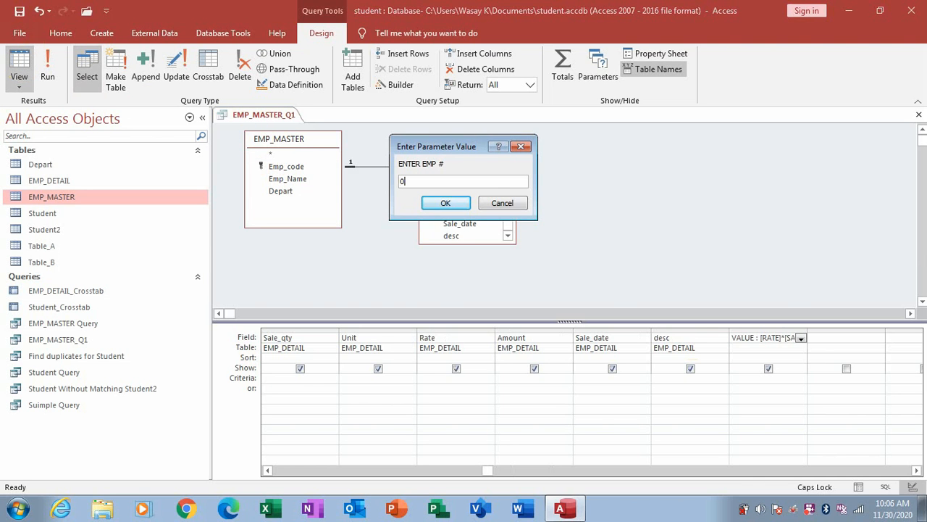
{"action": "key", "text": "Return"}
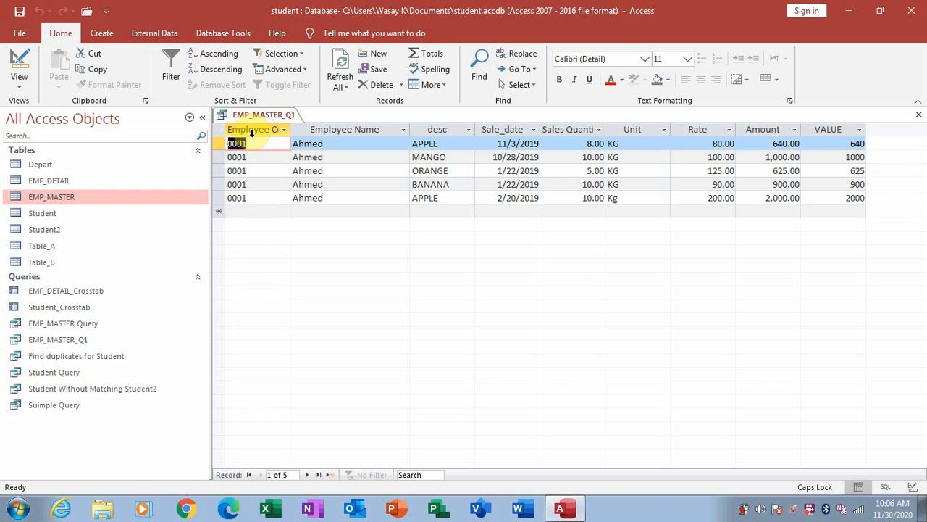
Step: Close the EMP_MASTER_Q1 query and save the changes to its design
{"action": "left_click", "coordinate": [918, 115]}
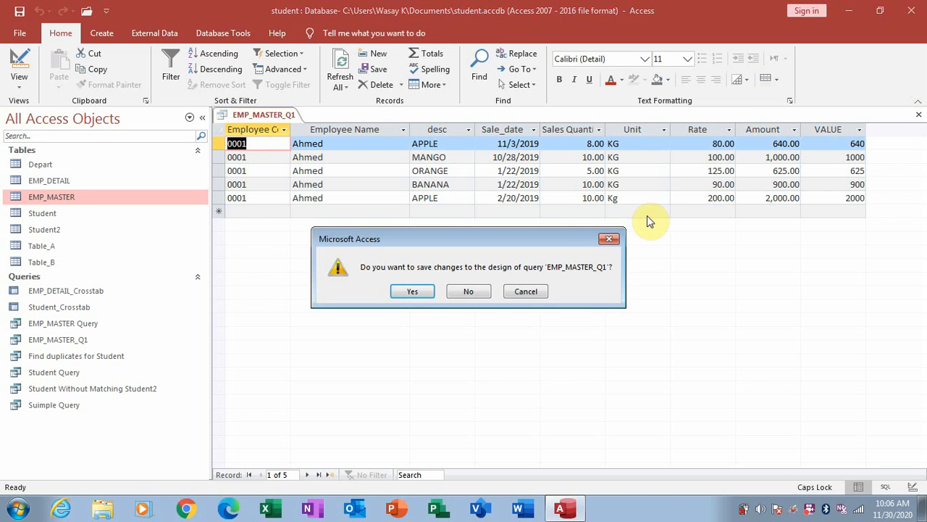
{"action": "left_click", "coordinate": [413, 292]}
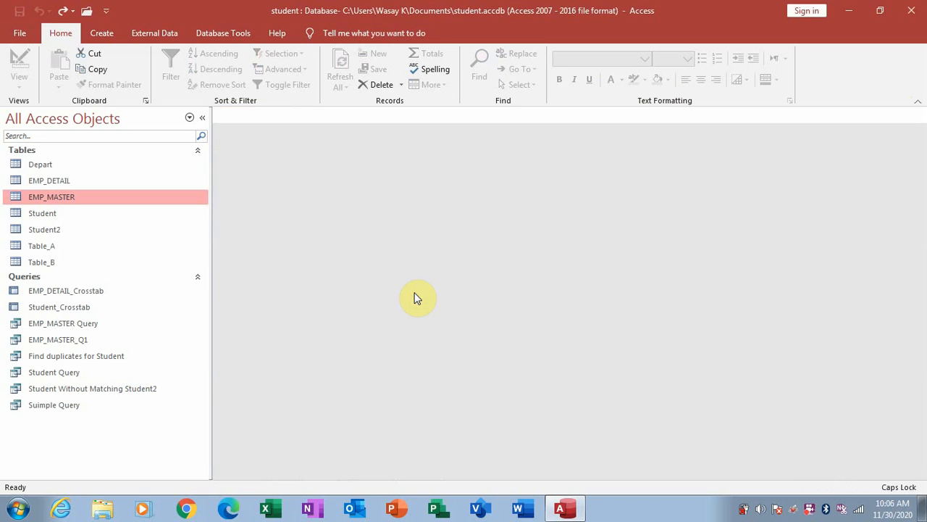
{"action": "left_click", "coordinate": [100, 33]}
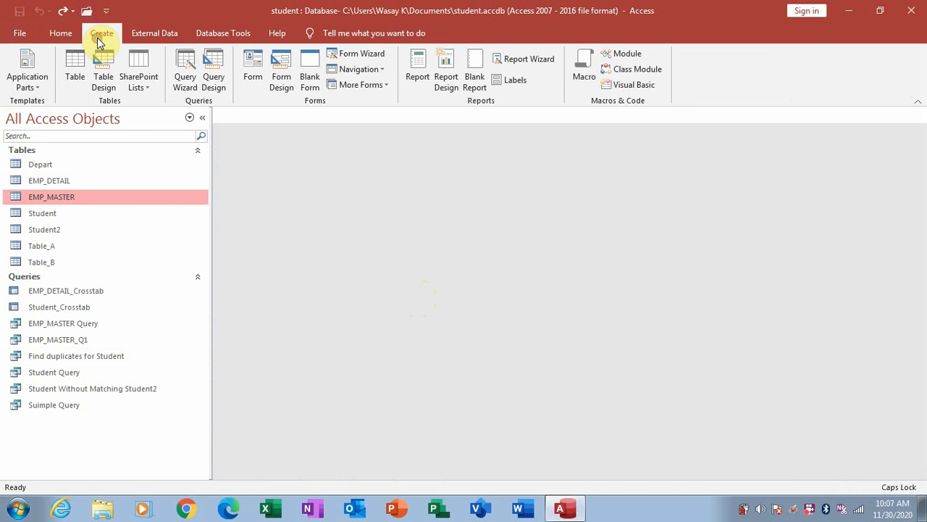
{"action": "left_click", "coordinate": [175, 75]}
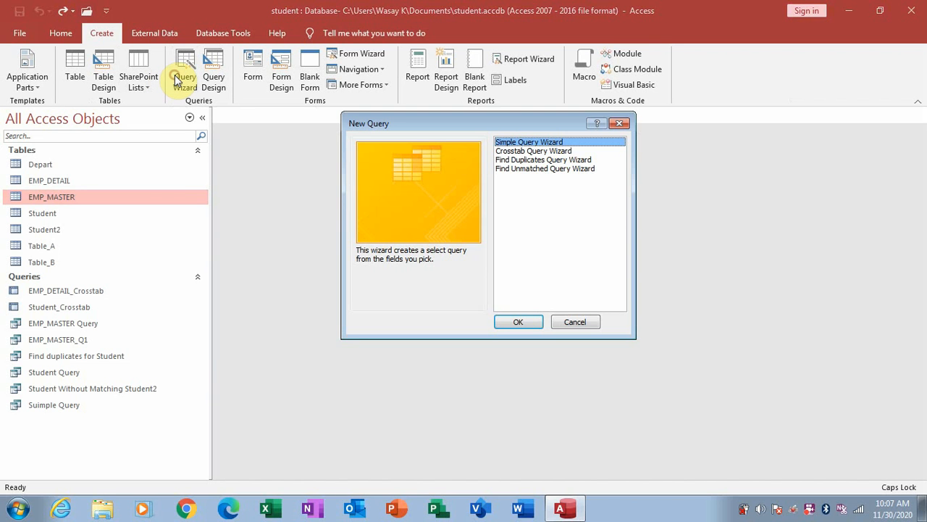
{"action": "left_click", "coordinate": [543, 151]}
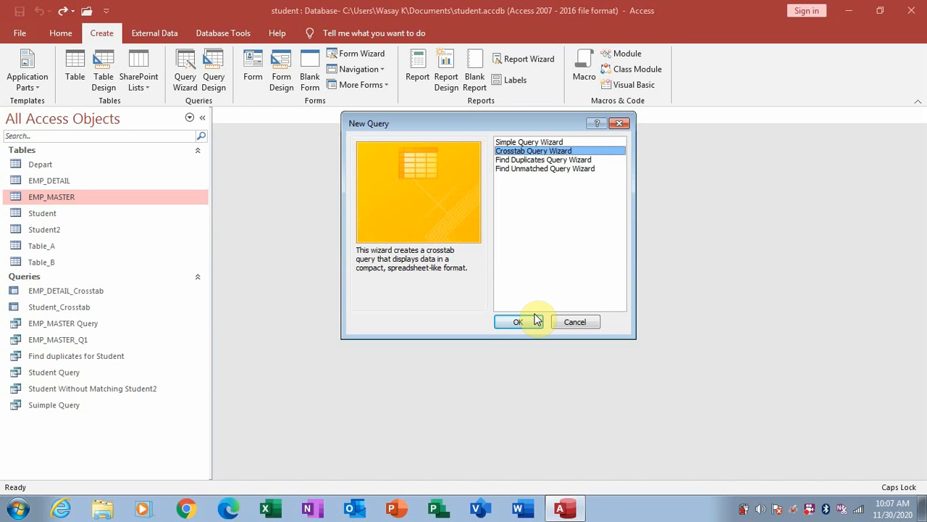
{"action": "left_click", "coordinate": [574, 322]}
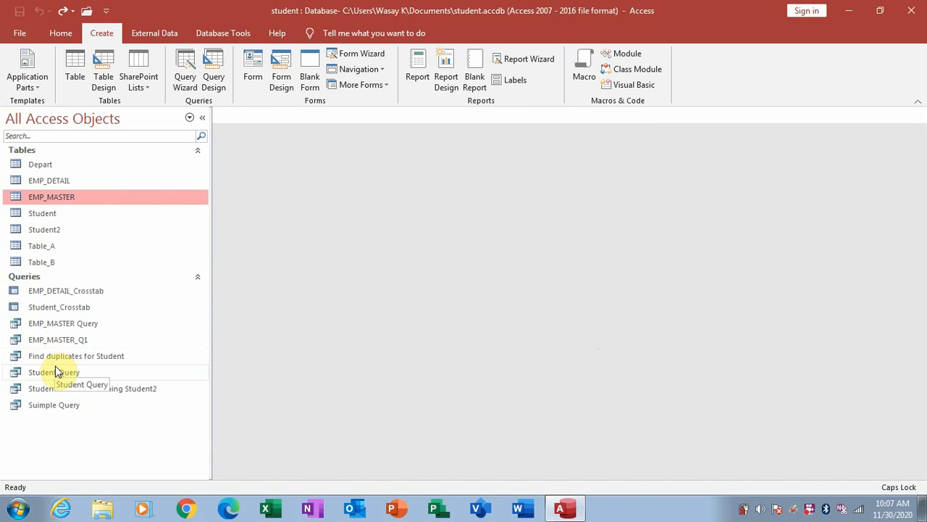
Step: Examine the existing EMP_DETAIL_Crosstab query as a datasheet and in Design View, closing it after each look
{"action": "left_click", "coordinate": [76, 295]}
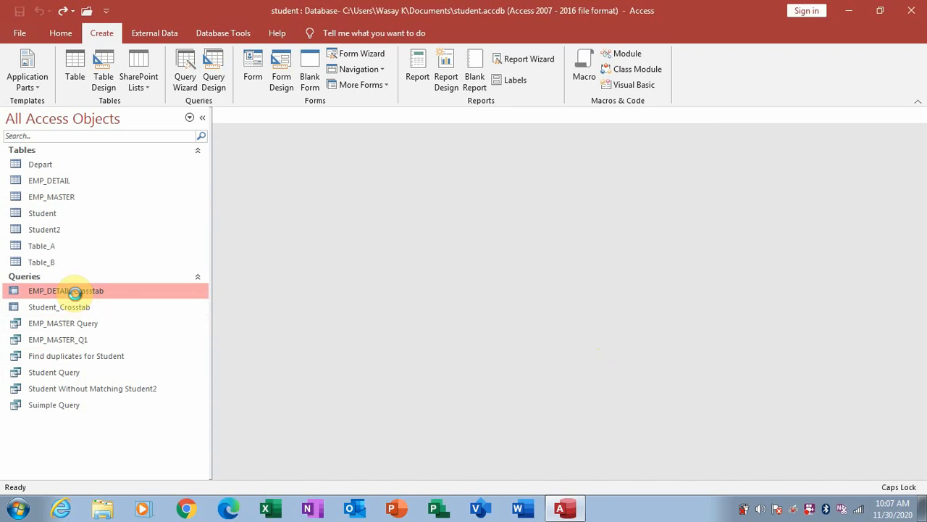
{"action": "double_click", "coordinate": [75, 294]}
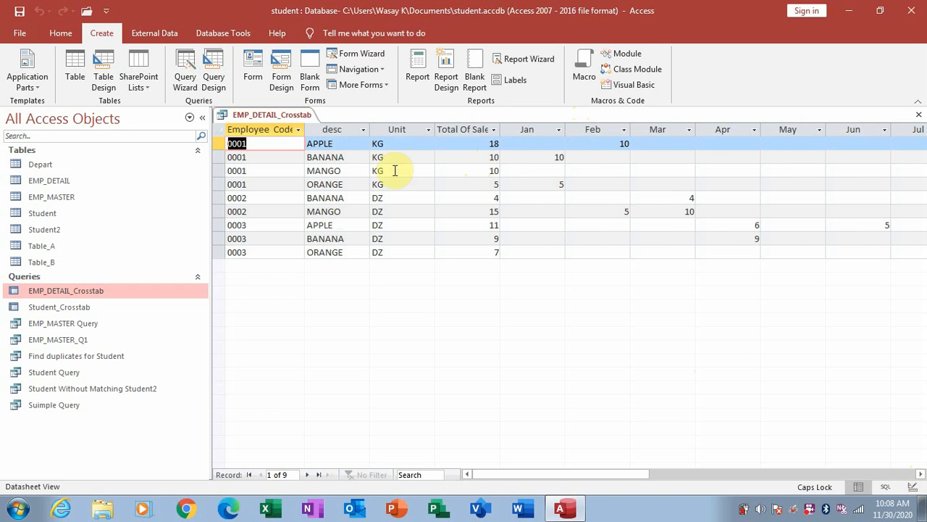
{"action": "left_click", "coordinate": [920, 119]}
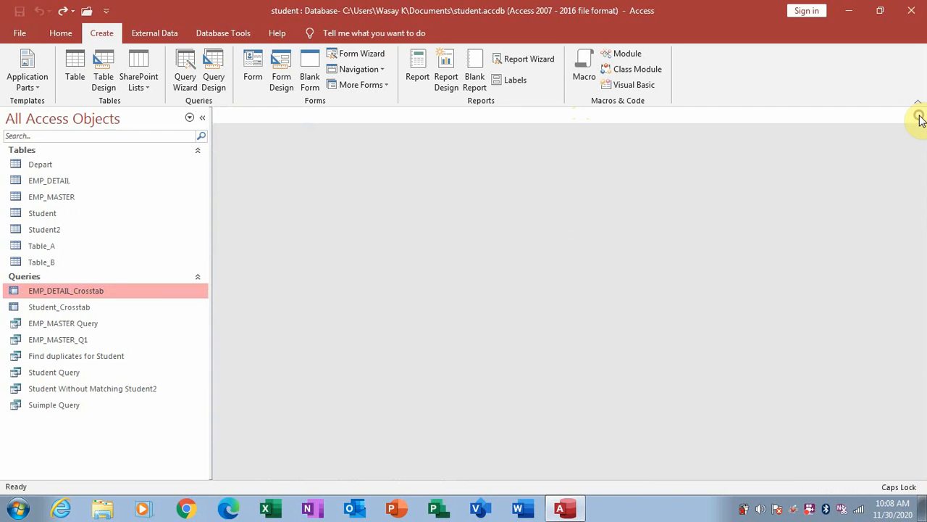
{"action": "right_click", "coordinate": [110, 291]}
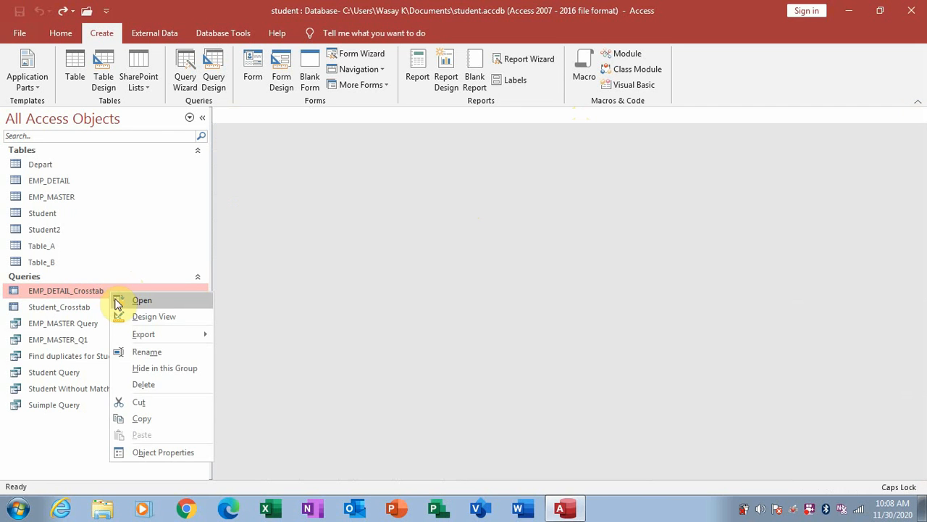
{"action": "left_click", "coordinate": [138, 316]}
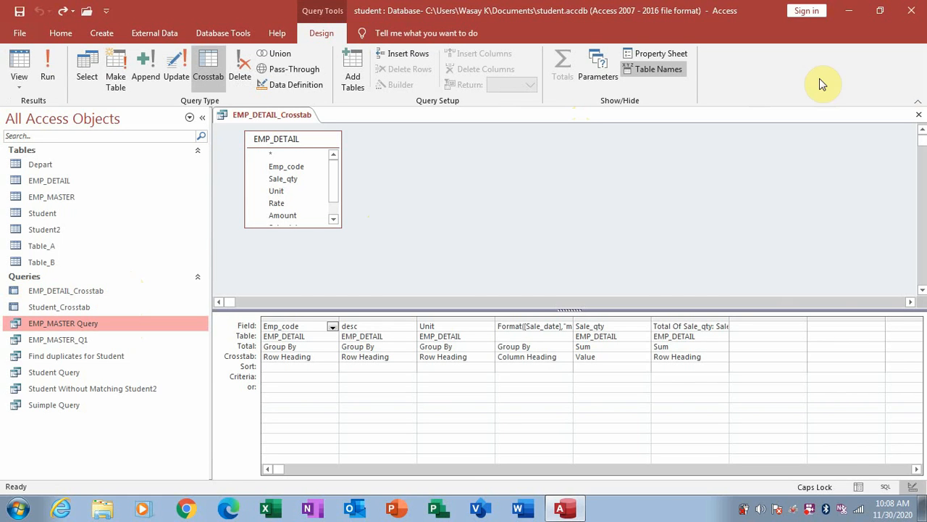
{"action": "left_click", "coordinate": [919, 118]}
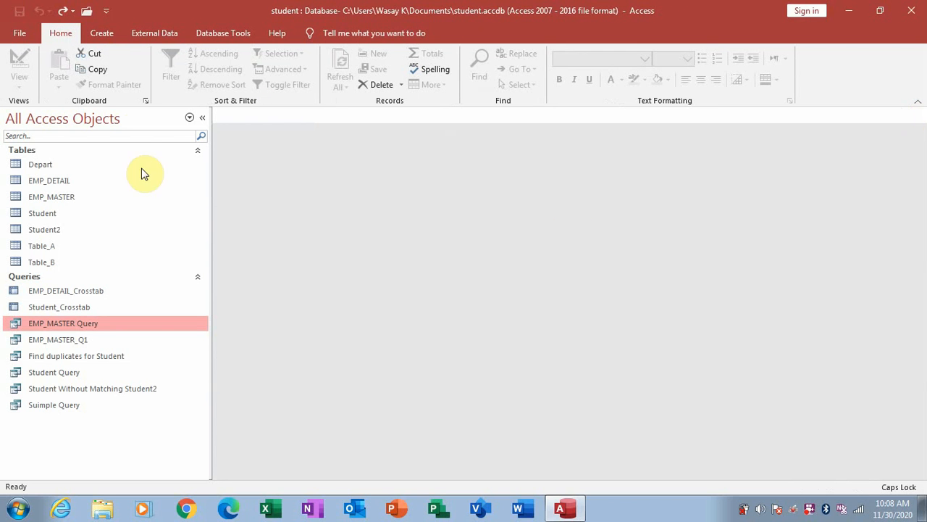
Step: Start a new query with the Crosstab Query Wizard, using the EMP_DETAIL table as its source
{"action": "left_click", "coordinate": [101, 33]}
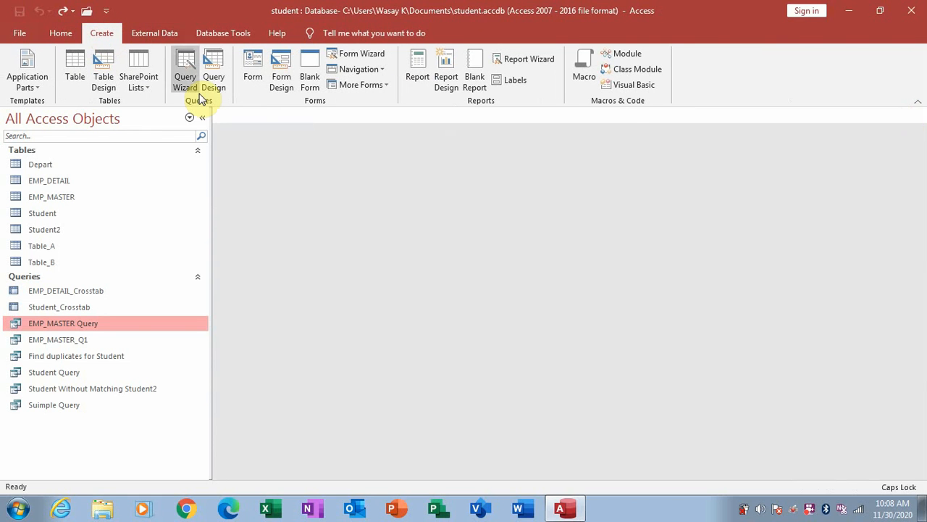
{"action": "left_click", "coordinate": [194, 86]}
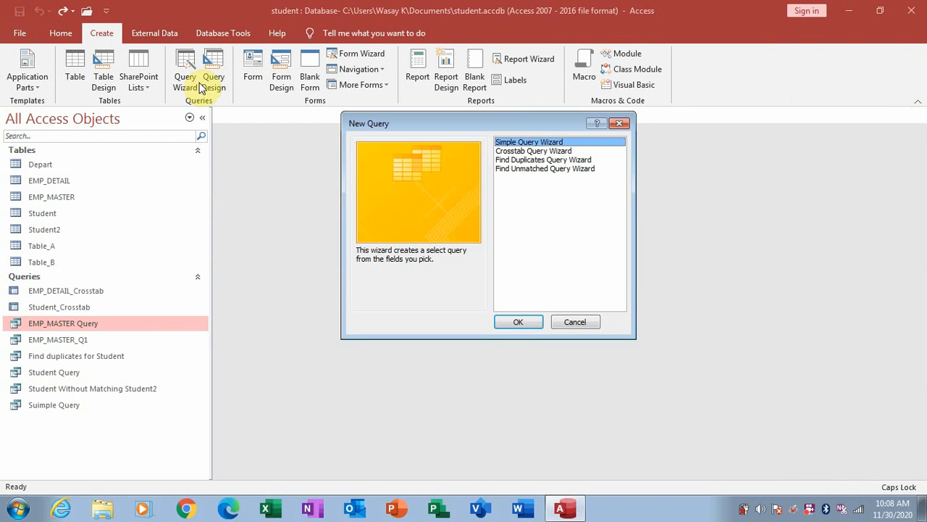
{"action": "left_click", "coordinate": [505, 151]}
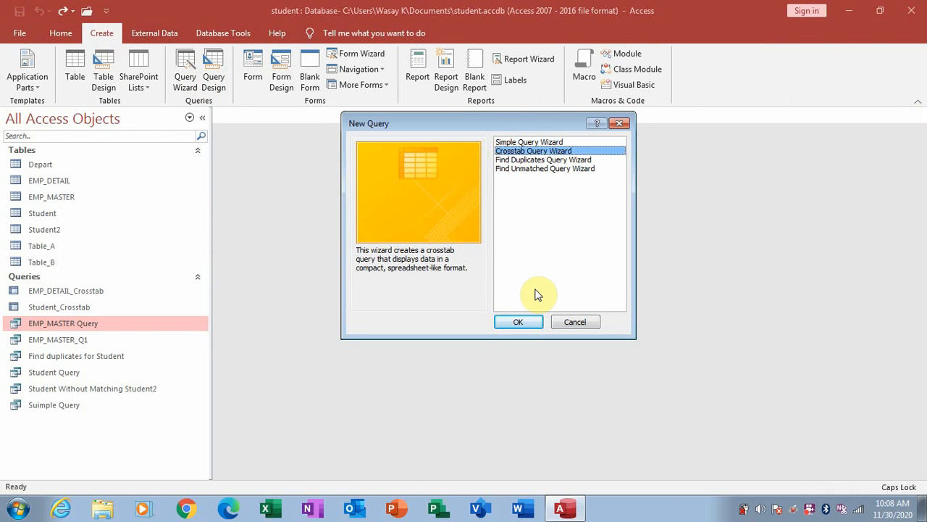
{"action": "left_click", "coordinate": [517, 321]}
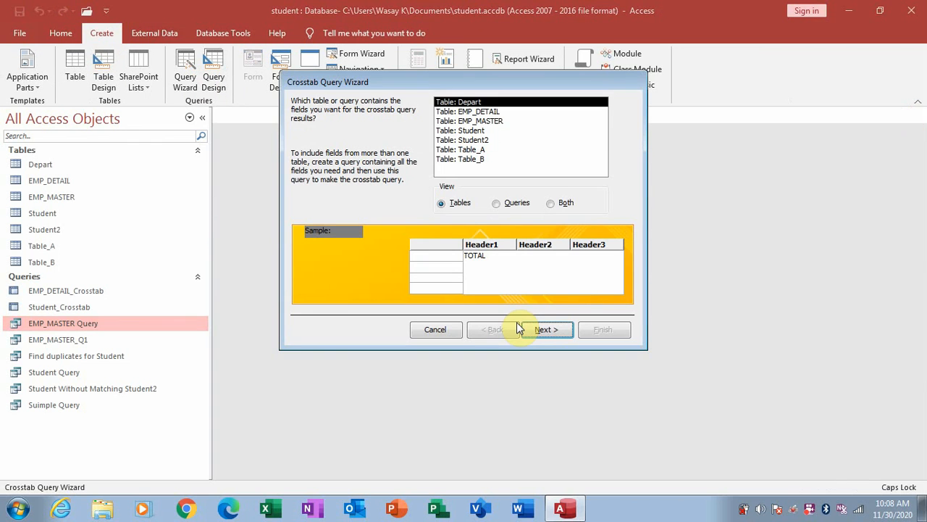
{"action": "left_click", "coordinate": [492, 112]}
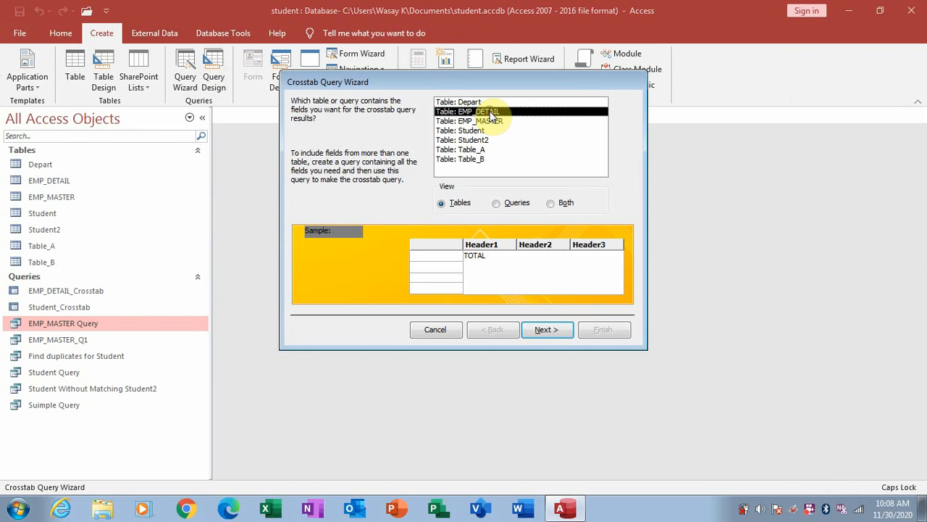
{"action": "left_click", "coordinate": [547, 330]}
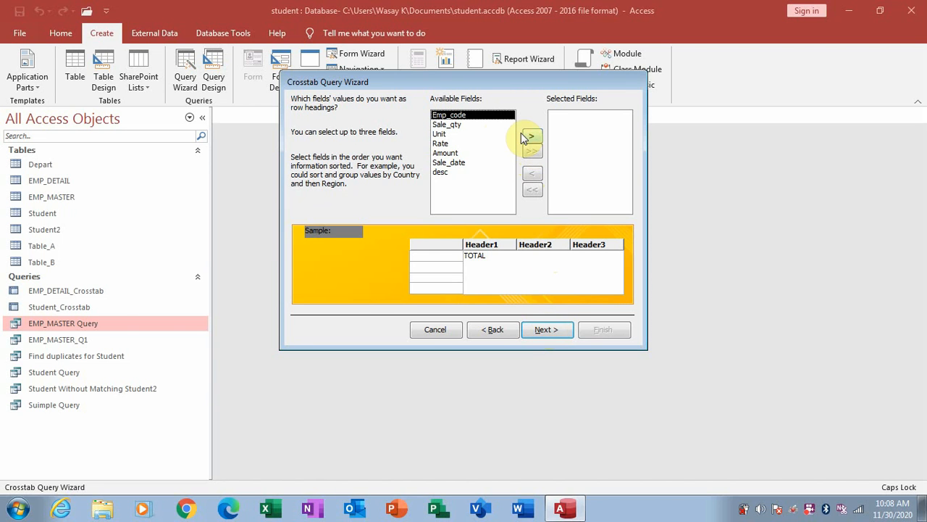
{"action": "left_click", "coordinate": [453, 154]}
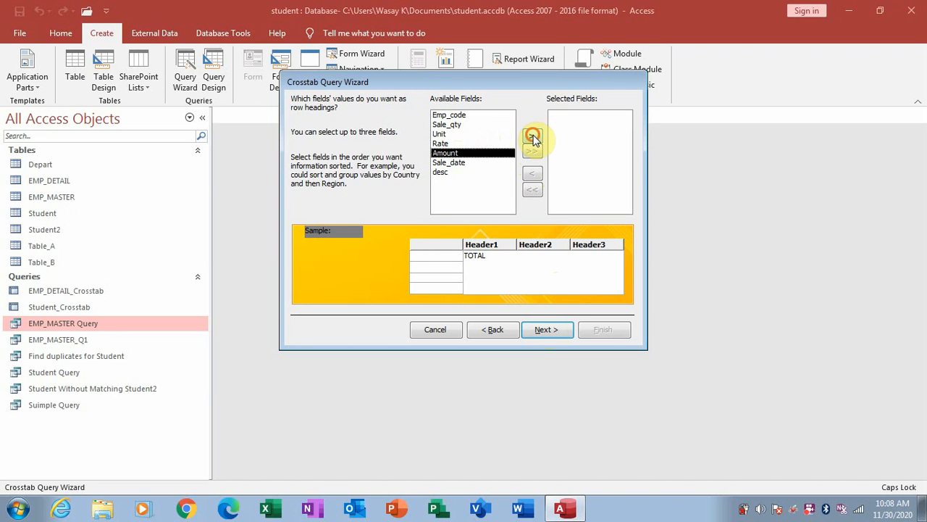
{"action": "left_click", "coordinate": [532, 137]}
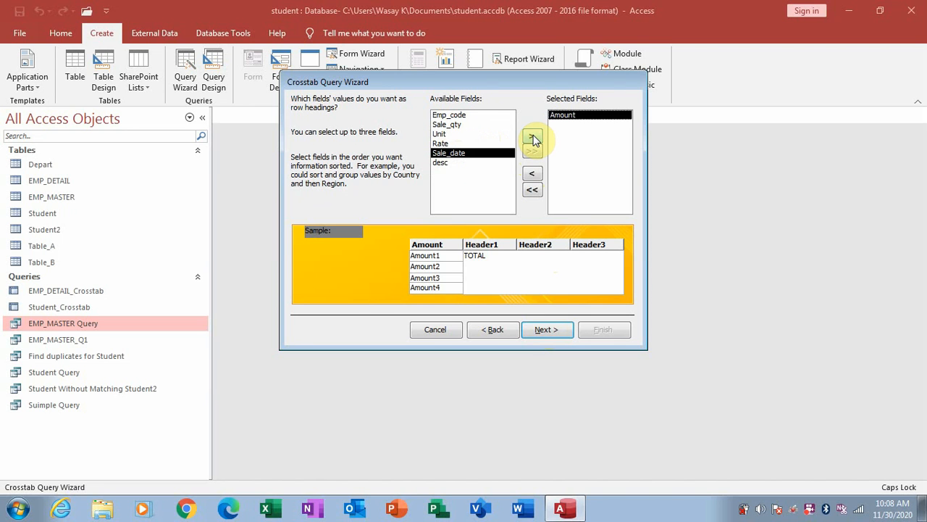
{"action": "left_click", "coordinate": [457, 115]}
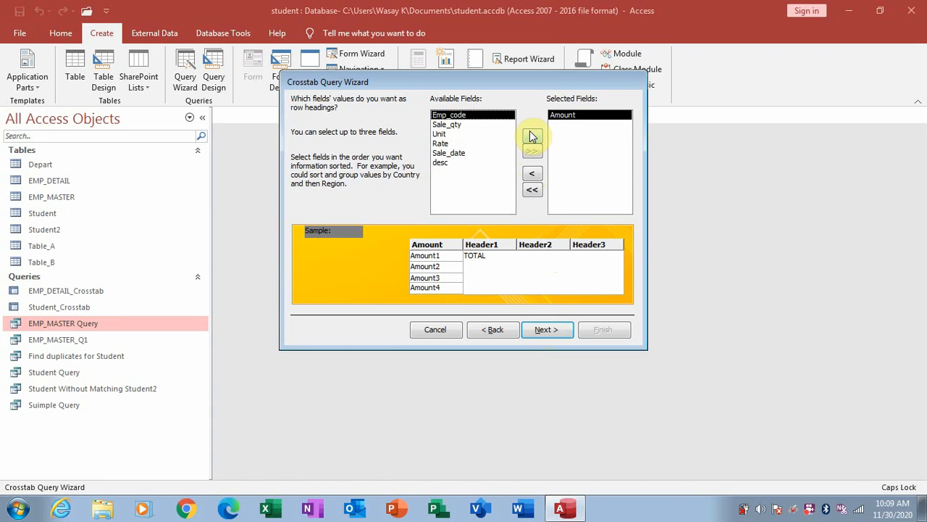
{"action": "left_click", "coordinate": [532, 173]}
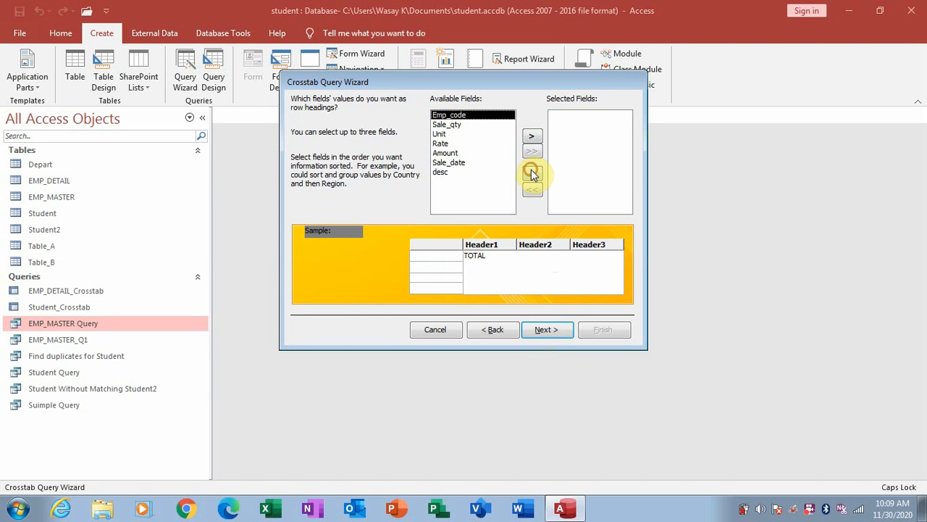
Step: Choose Emp_code, Unit and desc, in that order, as the crosstab's row headings
{"action": "left_click", "coordinate": [532, 136]}
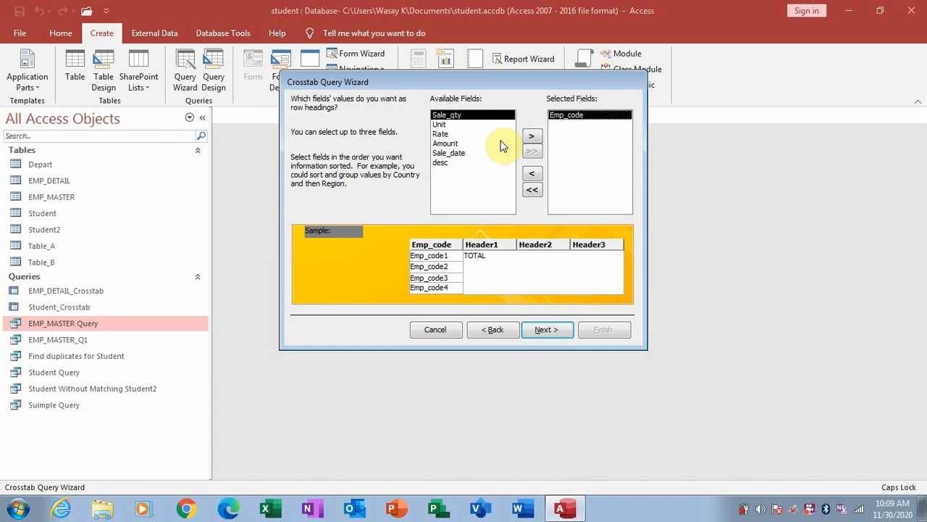
{"action": "left_click", "coordinate": [474, 124]}
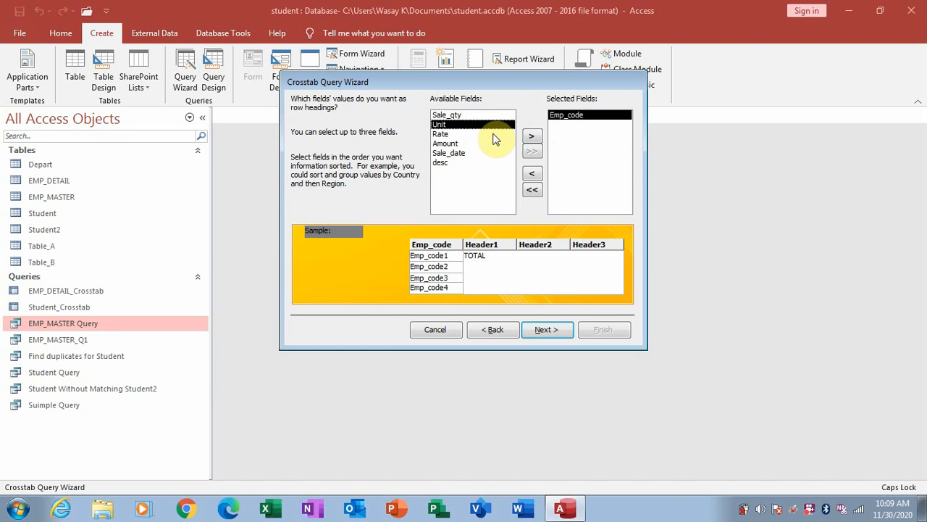
{"action": "left_click", "coordinate": [532, 137]}
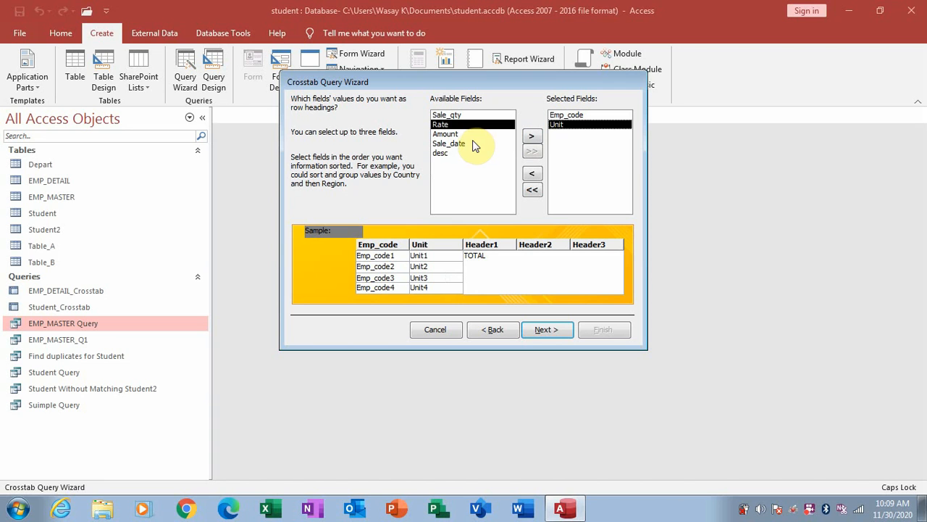
{"action": "left_click", "coordinate": [445, 153]}
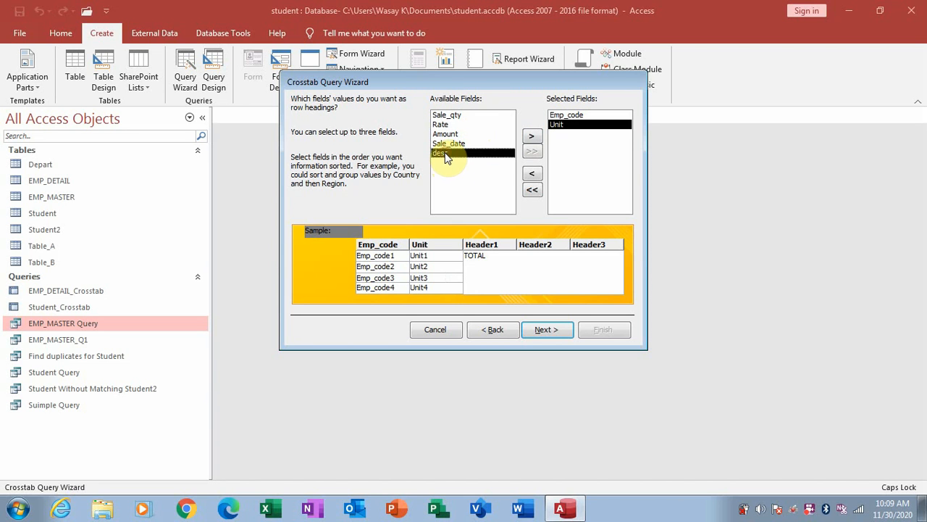
{"action": "left_click", "coordinate": [531, 140]}
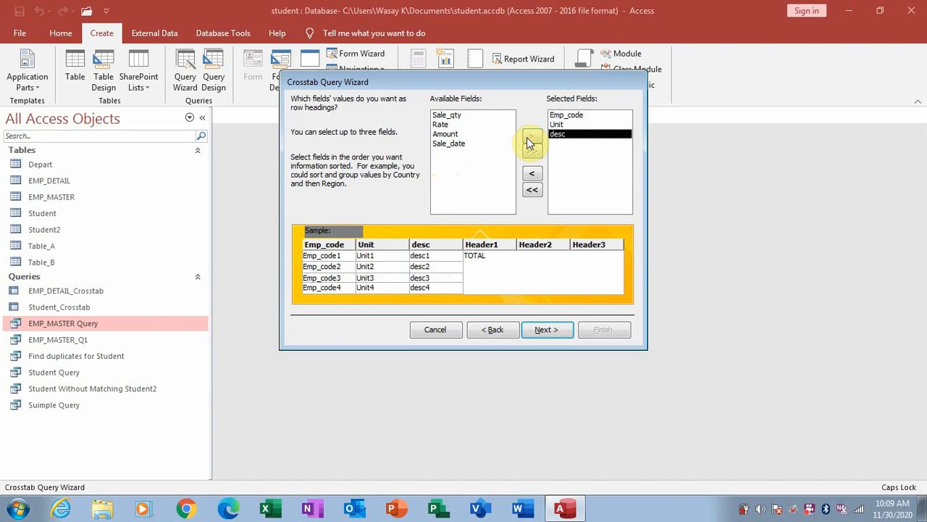
{"action": "left_click", "coordinate": [547, 330]}
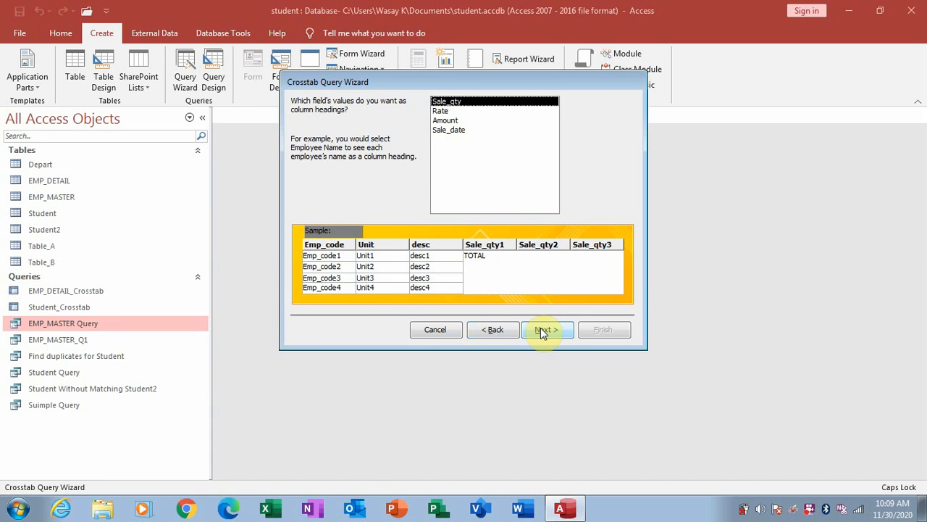
Step: Use Sale_date for the crosstab's column headings, grouped by Month
{"action": "left_click", "coordinate": [458, 130]}
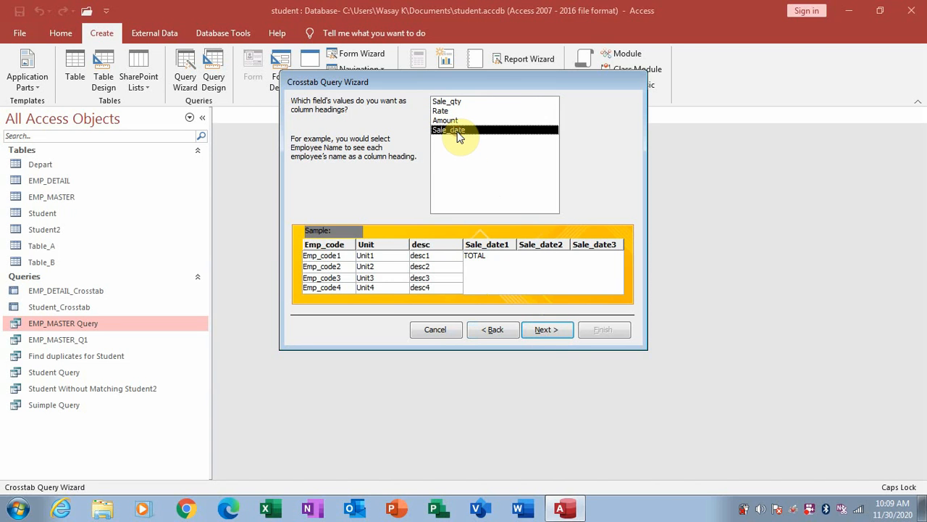
{"action": "left_click", "coordinate": [547, 329]}
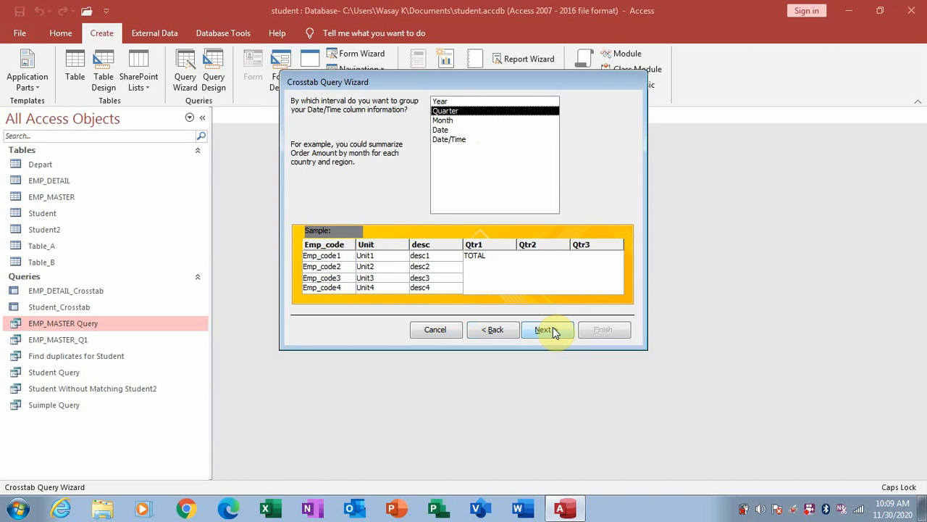
{"action": "left_click", "coordinate": [446, 121]}
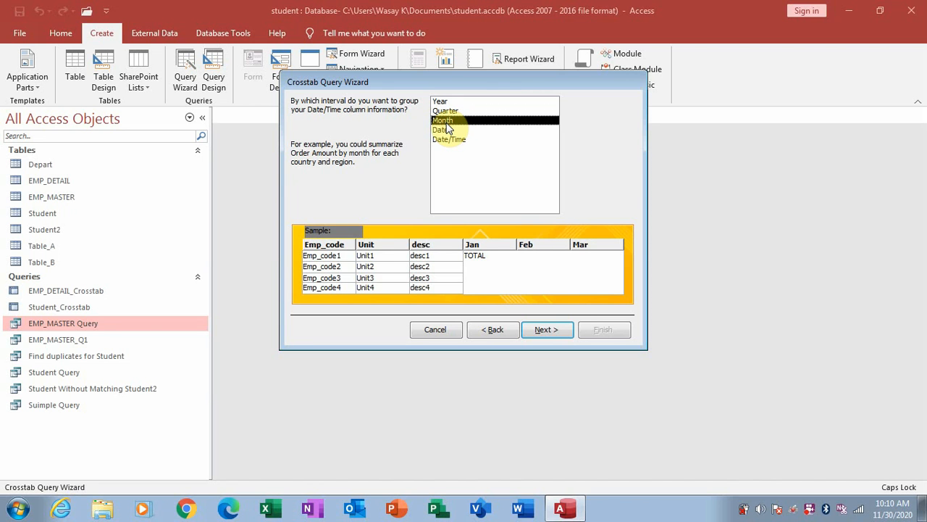
{"action": "left_click", "coordinate": [555, 329]}
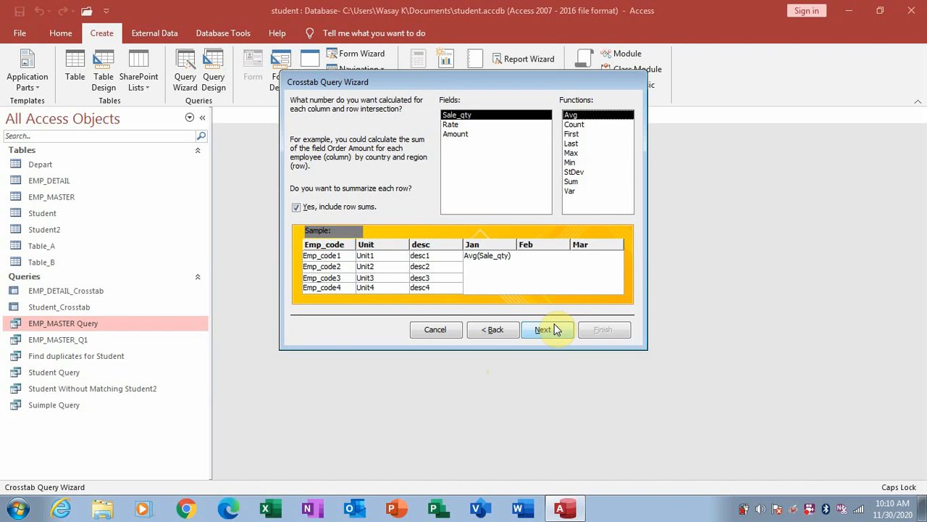
Step: Calculate the Sum of Sale_qty at each row and column intersection and finish the crosstab query
{"action": "left_click", "coordinate": [572, 181]}
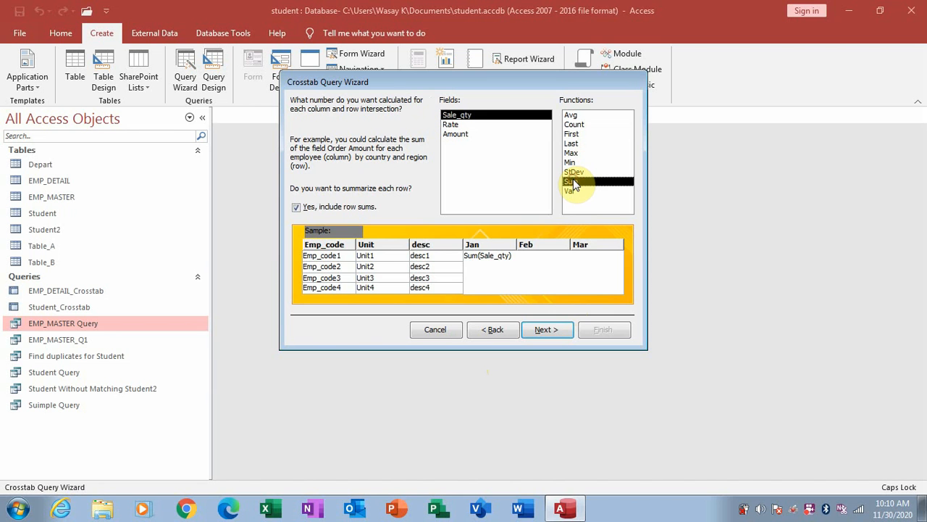
{"action": "left_click", "coordinate": [549, 331]}
{"action": "left_click", "coordinate": [603, 330]}
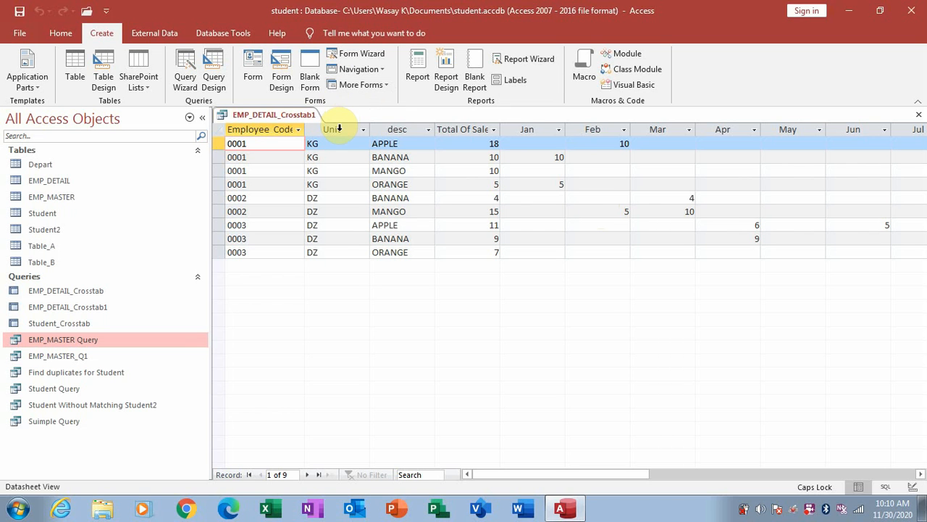
Step: Move the Unit column of the crosstab datasheet so that it follows the desc column
{"action": "left_click_drag", "start_coordinate": [338, 128], "coordinate": [415, 129]}
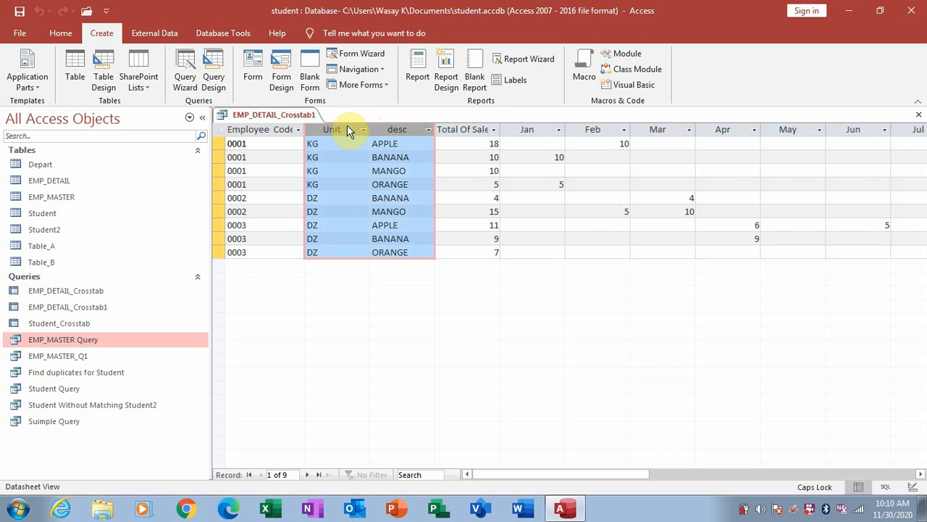
{"action": "left_click", "coordinate": [354, 237]}
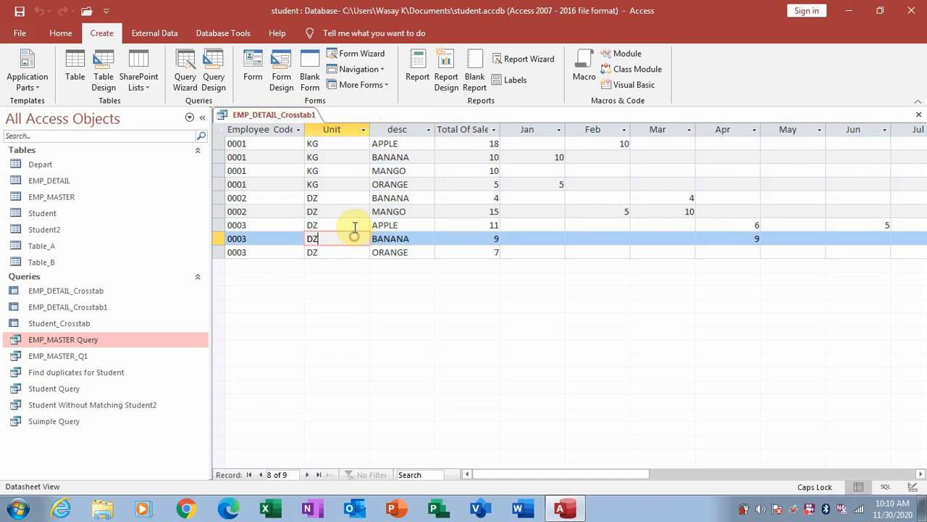
{"action": "left_click", "coordinate": [331, 129]}
{"action": "left_click_drag", "start_coordinate": [349, 129], "coordinate": [430, 129]}
{"action": "left_click", "coordinate": [407, 143]}
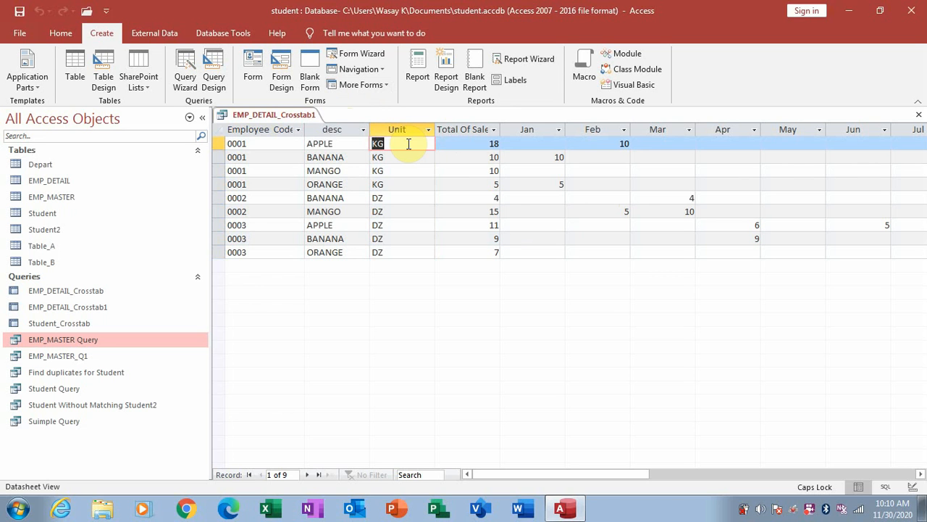
Step: Examine the monthly sale quantities through December for the crosstab's first two records, ending at the first record's employee code
{"action": "key", "text": "Down"}
{"action": "key", "text": "Tab"}
{"action": "key", "text": "Tab"}
{"action": "key", "text": "Tab"}
{"action": "key", "text": "Tab"}
{"action": "key", "text": "Tab"}
{"action": "key", "text": "Tab"}
{"action": "key", "text": "Tab"}
{"action": "key", "text": "Tab"}
{"action": "key", "text": "Tab"}
{"action": "key", "text": "Tab"}
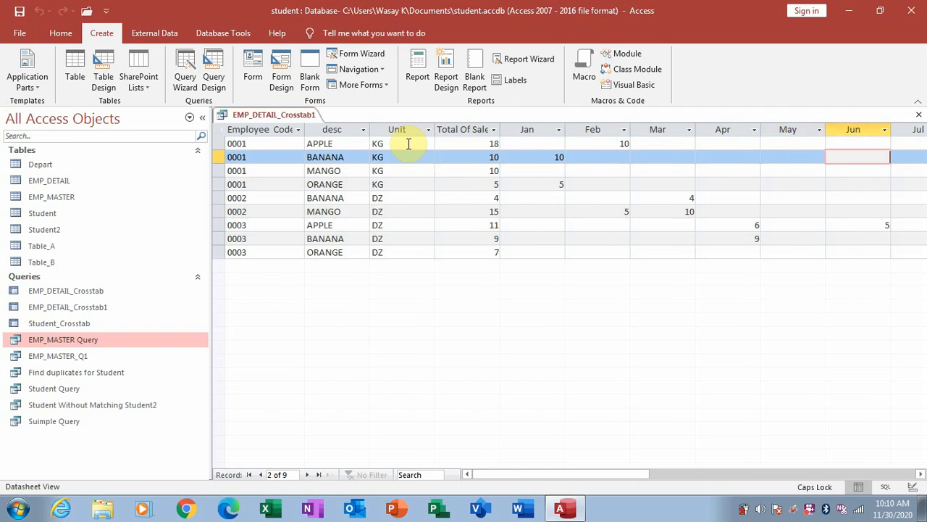
{"action": "key", "text": "Tab"}
{"action": "key", "text": "Tab"}
{"action": "key", "text": "Tab"}
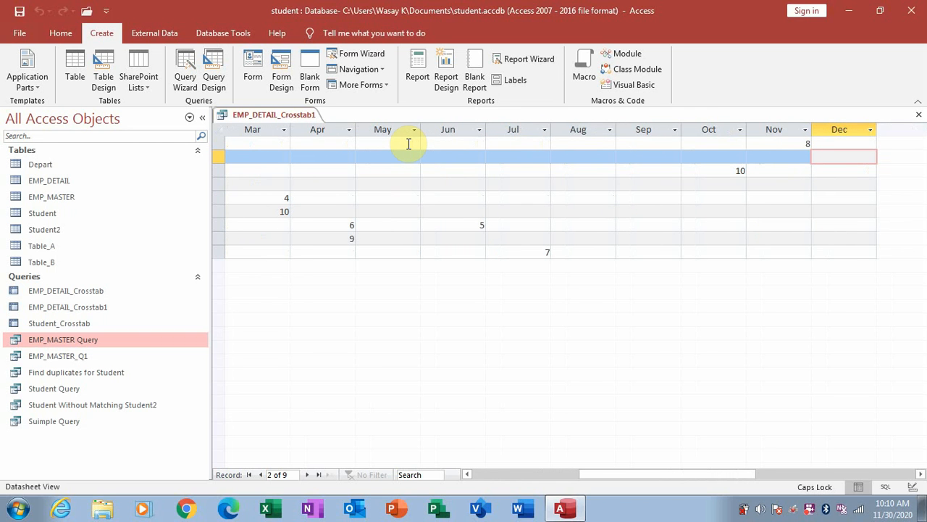
{"action": "key", "text": "Up"}
{"action": "key", "text": "shift+Tab"}
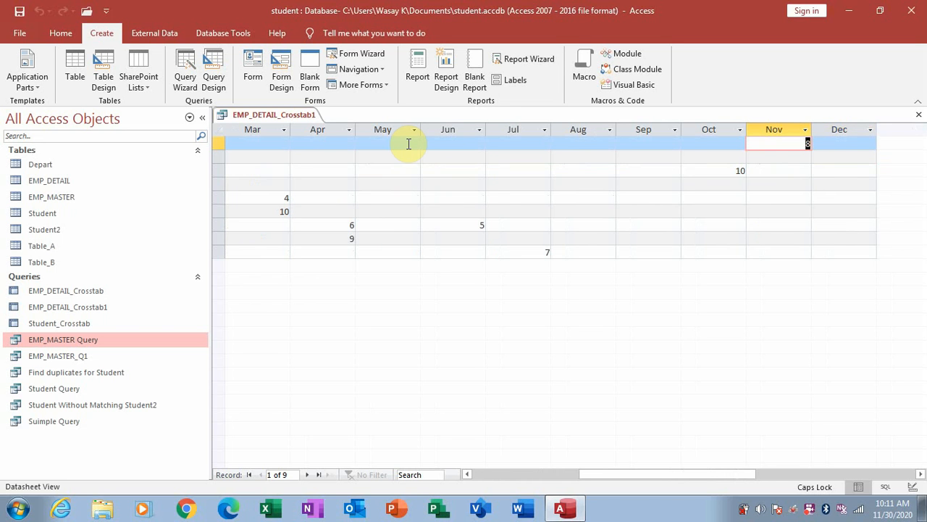
{"action": "key", "text": "shift+Tab"}
{"action": "key", "text": "shift+Tab"}
{"action": "key", "text": "shift+Tab"}
{"action": "key", "text": "shift+Tab"}
{"action": "key", "text": "shift+Tab"}
{"action": "key", "text": "shift+Tab"}
{"action": "key", "text": "shift+Tab"}
{"action": "key", "text": "shift+Tab"}
{"action": "key", "text": "shift+Tab"}
{"action": "key", "text": "shift+Tab"}
{"action": "key", "text": "shift+Tab"}
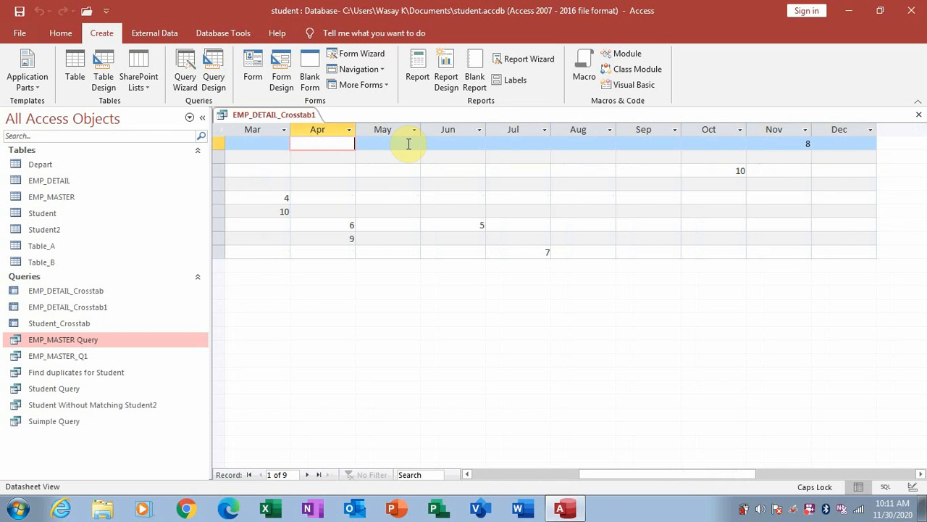
{"action": "key", "text": "shift+Tab"}
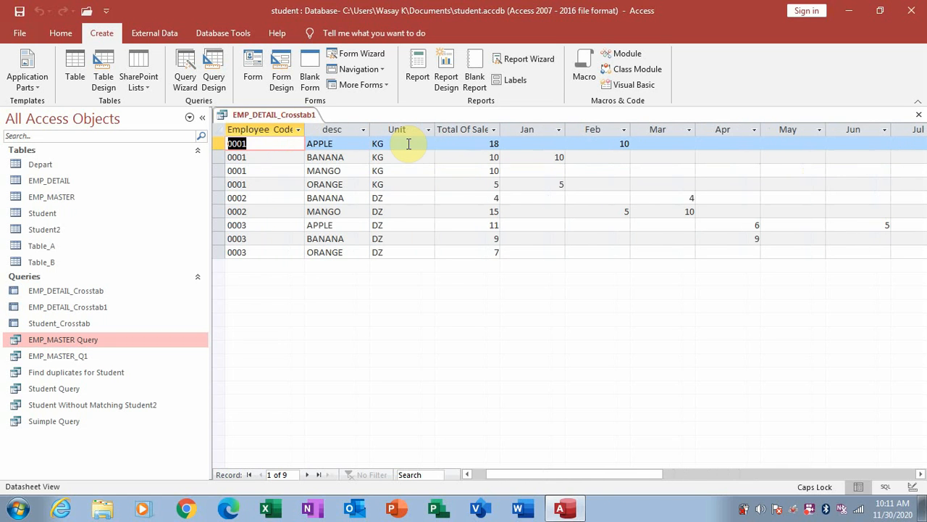
{"action": "key", "text": "shift+Tab"}
Step: Review the total sale quantity of every employee and item combination in the crosstab
{"action": "key", "text": "Tab"}
{"action": "key", "text": "Tab"}
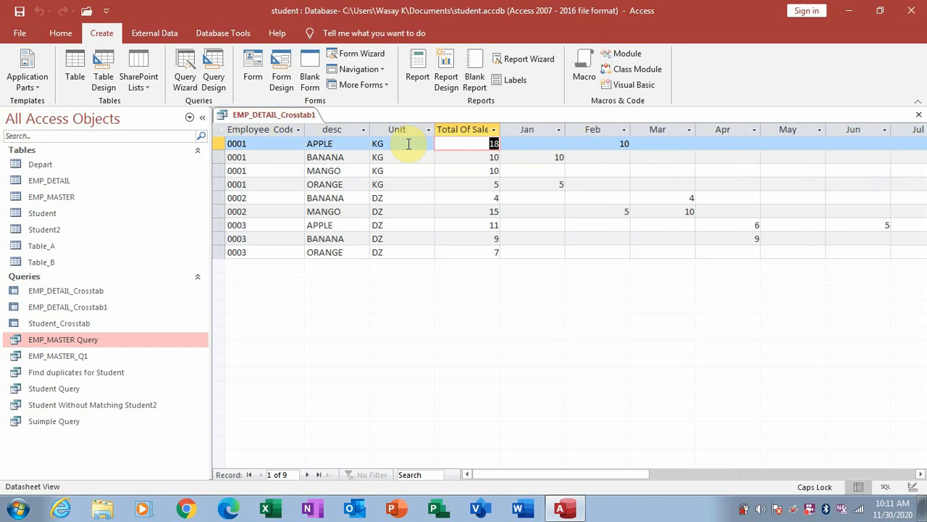
{"action": "key", "text": "Down"}
{"action": "key", "text": "Down"}
{"action": "key", "text": "Down"}
{"action": "key", "text": "Down"}
{"action": "key", "text": "Down"}
{"action": "key", "text": "Down"}
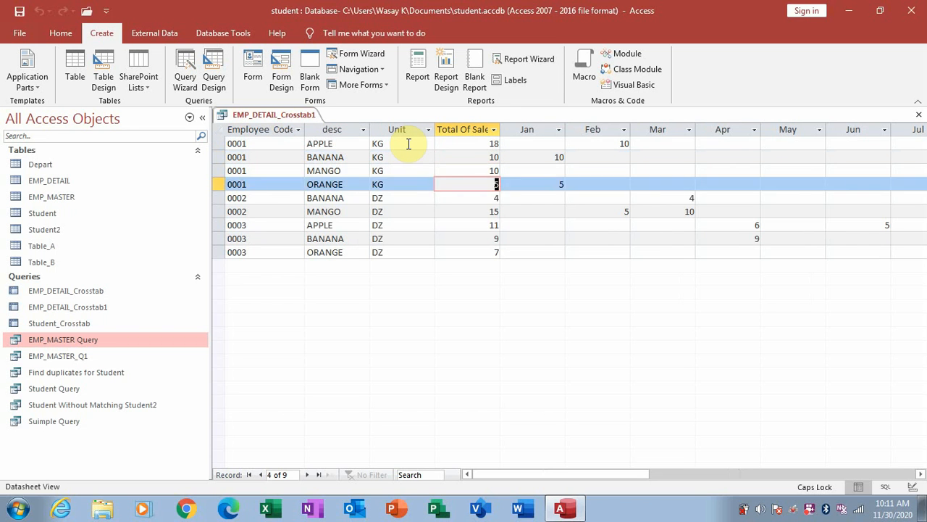
{"action": "key", "text": "Down"}
{"action": "key", "text": "Down"}
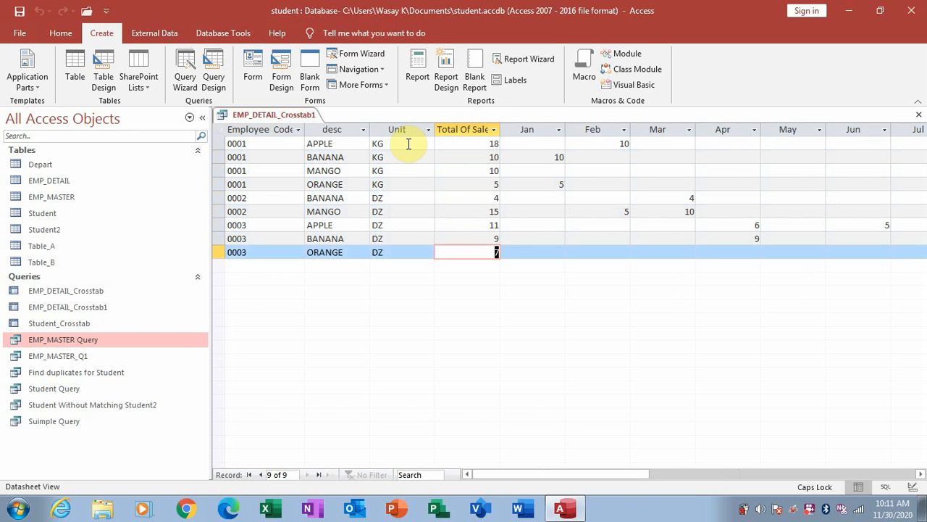
{"action": "key", "text": "Up"}
{"action": "key", "text": "Up"}
{"action": "key", "text": "Up"}
{"action": "key", "text": "Up"}
{"action": "key", "text": "Up"}
{"action": "key", "text": "Up"}
{"action": "key", "text": "Up"}
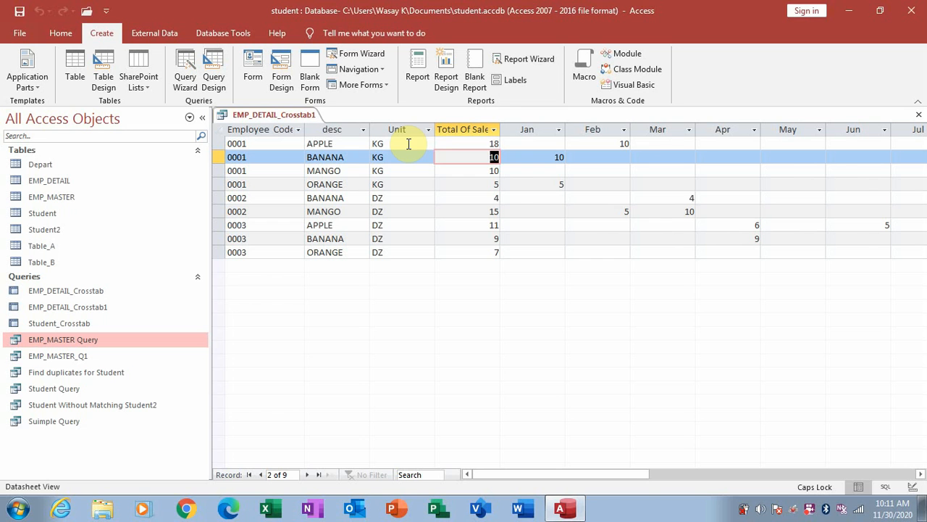
Step: Close the EMP_DETAIL_Crosstab1 query and save its layout changes
{"action": "left_click", "coordinate": [919, 115]}
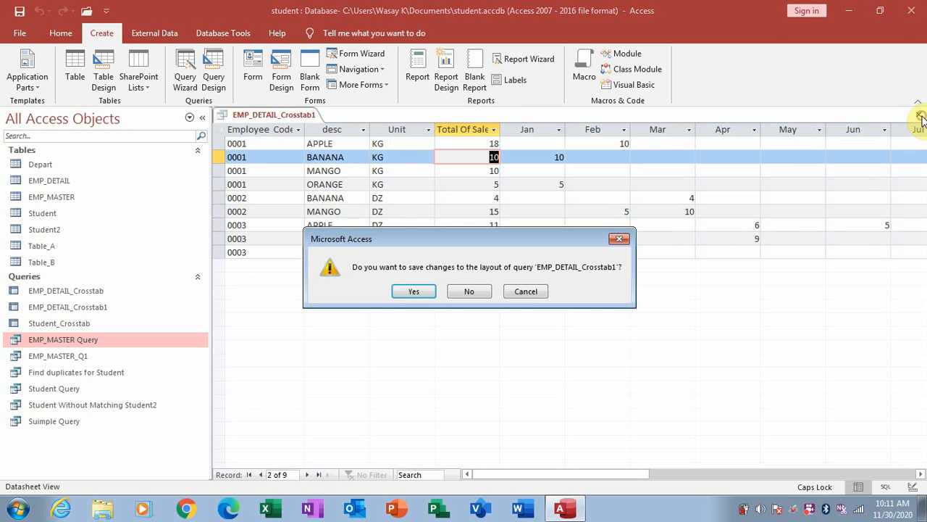
{"action": "left_click", "coordinate": [413, 292]}
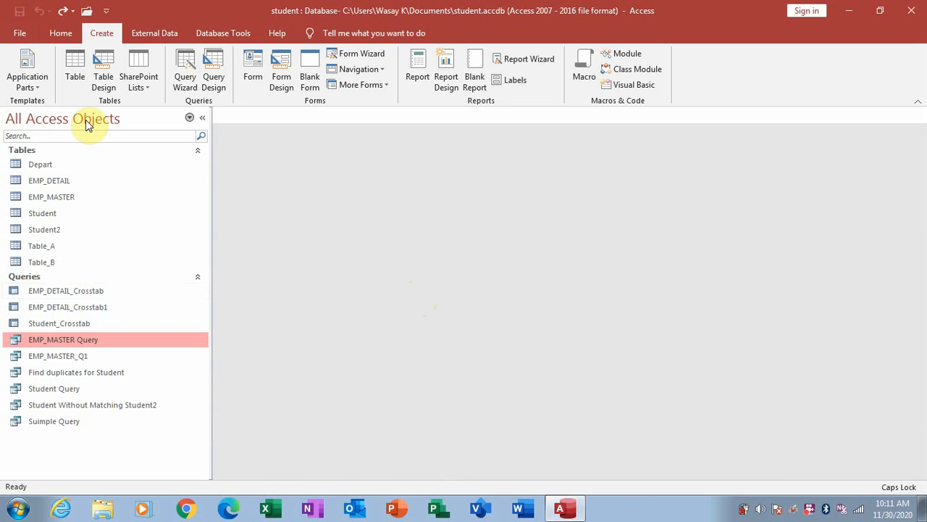
{"action": "left_click", "coordinate": [186, 73]}
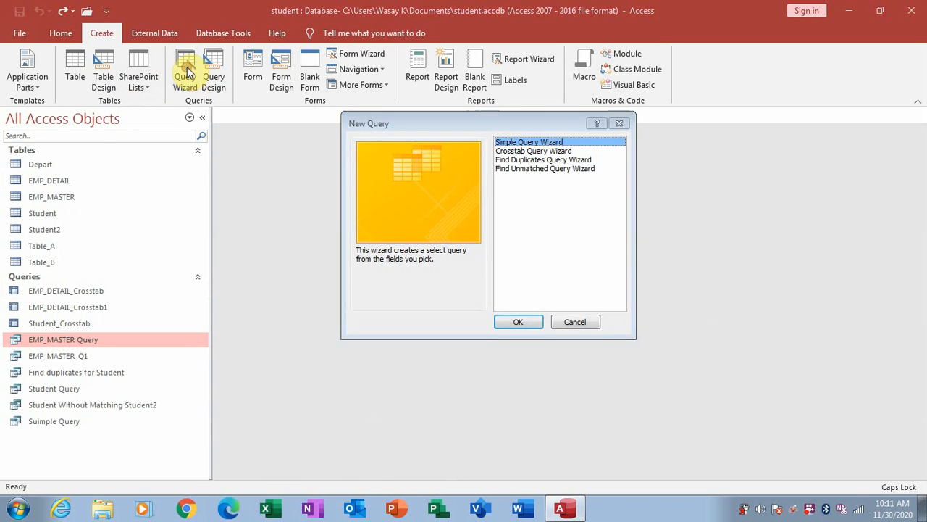
{"action": "left_click", "coordinate": [555, 160]}
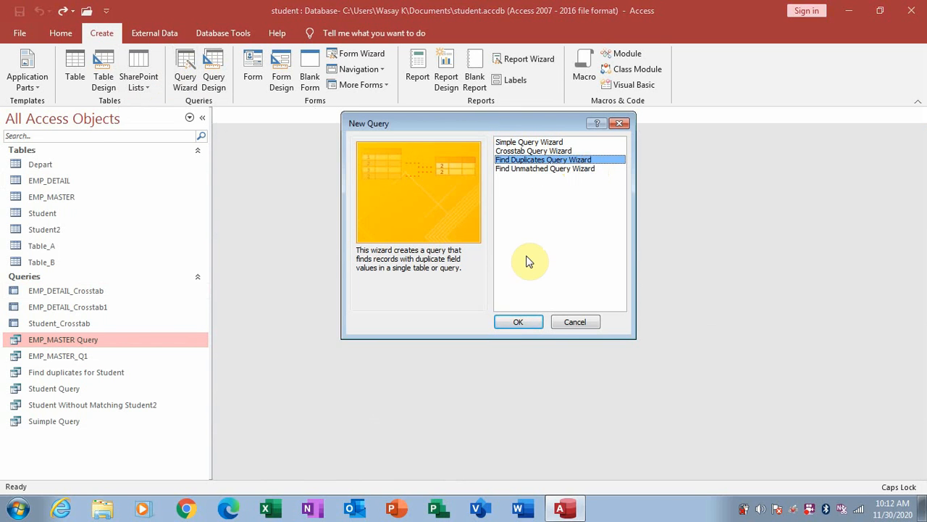
{"action": "left_click", "coordinate": [520, 323]}
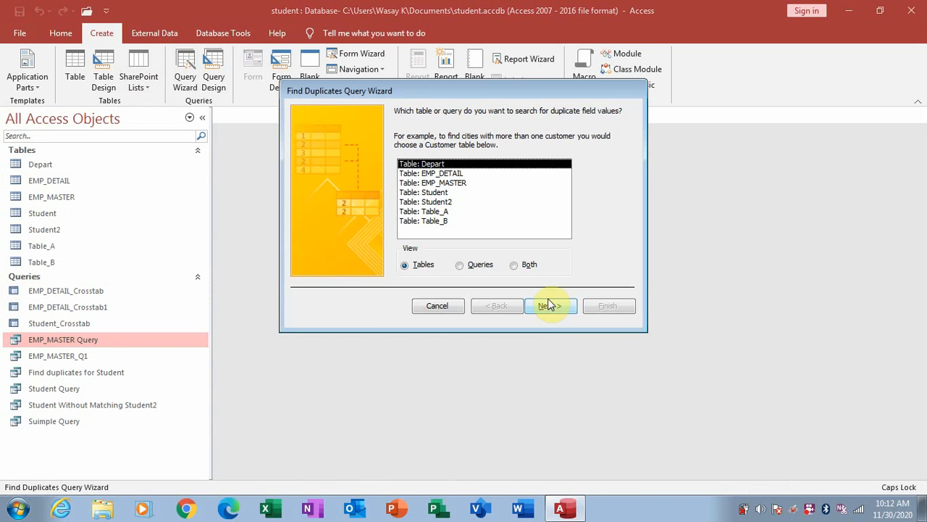
{"action": "left_click", "coordinate": [428, 307]}
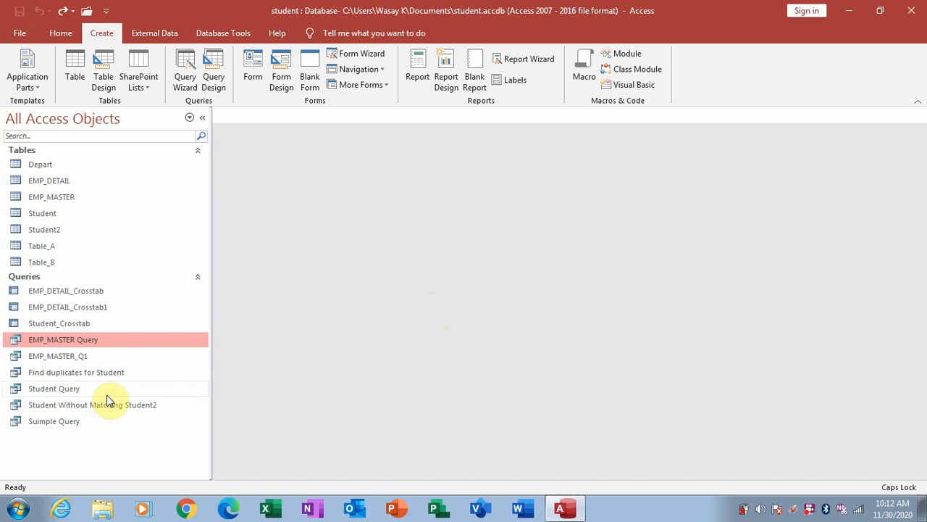
Step: Open the existing Find duplicates for Student query, inspect its records and design, and close it
{"action": "double_click", "coordinate": [103, 373]}
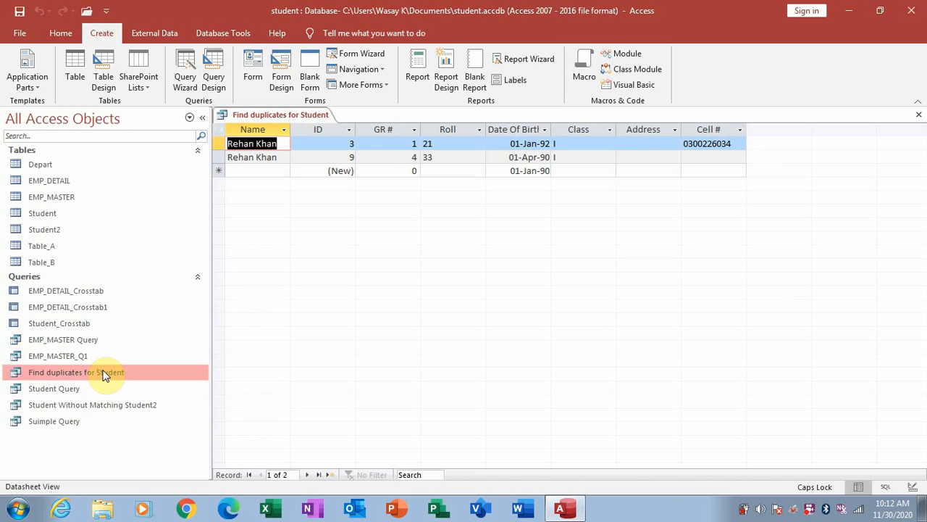
{"action": "right_click", "coordinate": [281, 119]}
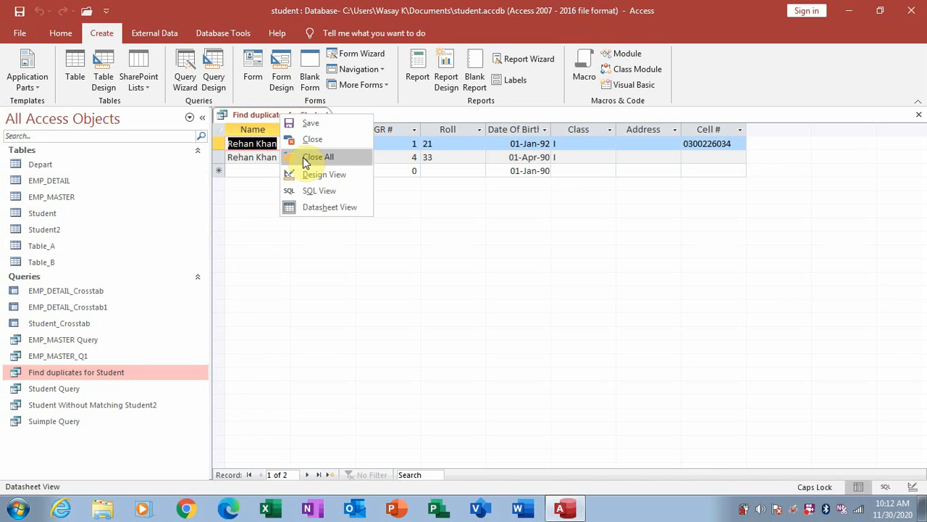
{"action": "left_click", "coordinate": [321, 174]}
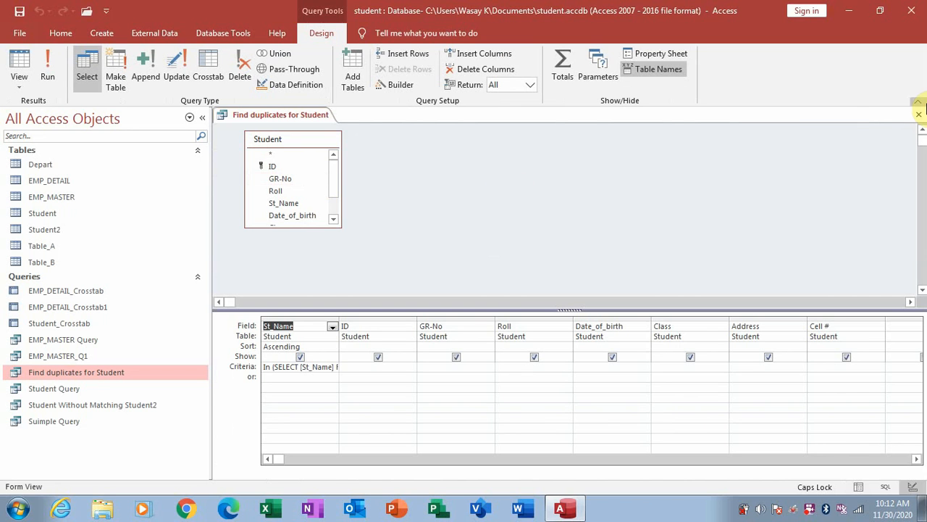
{"action": "left_click", "coordinate": [918, 114]}
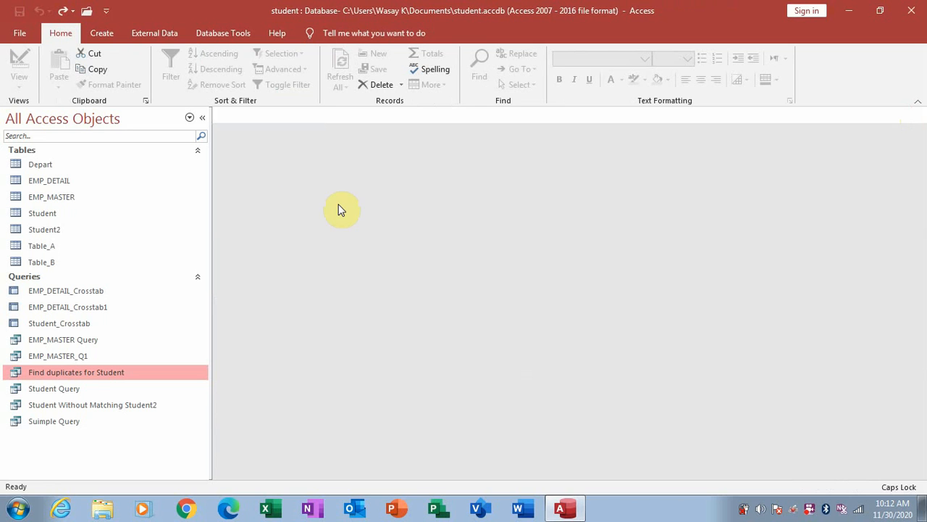
Step: Start a new query with the Find Duplicates Query Wizard, using the Student table as its source
{"action": "left_click", "coordinate": [102, 33]}
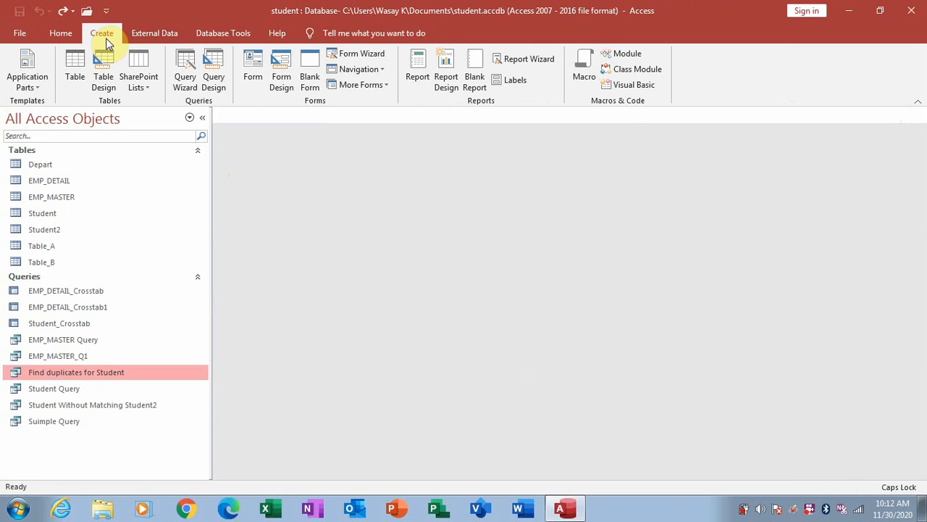
{"action": "left_click", "coordinate": [190, 81]}
{"action": "left_click", "coordinate": [532, 160]}
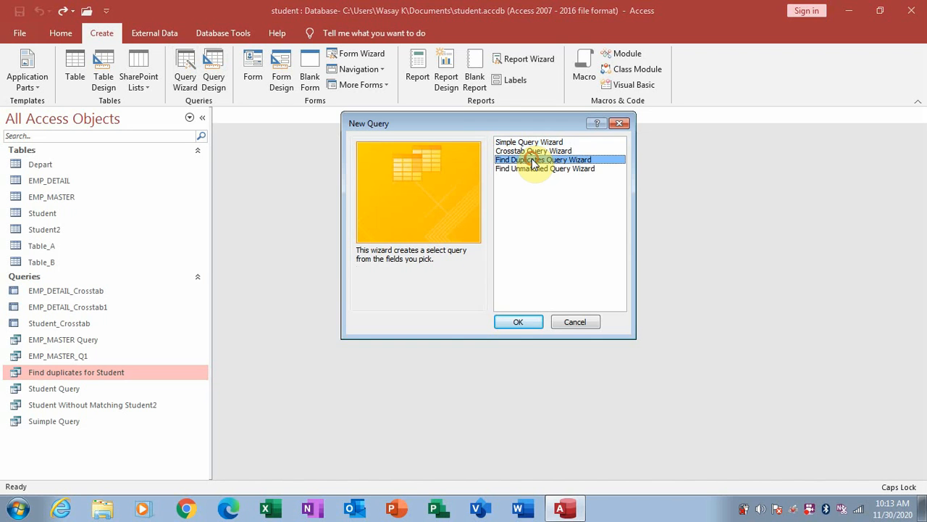
{"action": "left_click", "coordinate": [517, 322]}
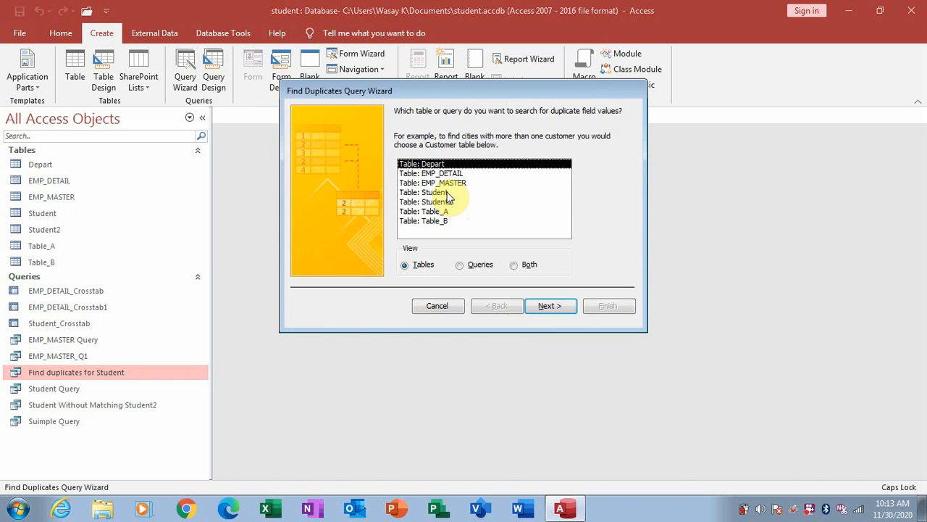
{"action": "left_click", "coordinate": [442, 192]}
{"action": "left_click", "coordinate": [548, 307]}
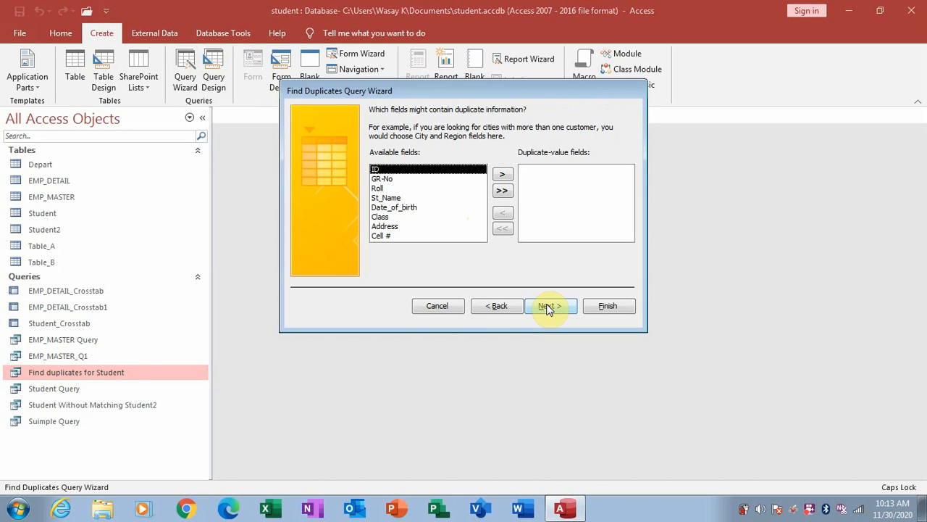
Step: Use St_Name as the duplicate-value field and include all remaining Student fields as additional query fields
{"action": "double_click", "coordinate": [395, 197]}
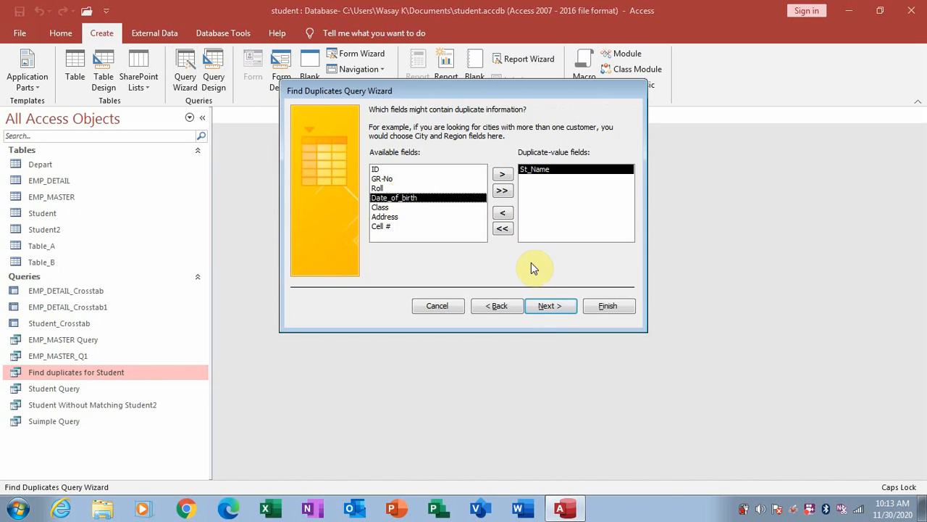
{"action": "left_click", "coordinate": [548, 307]}
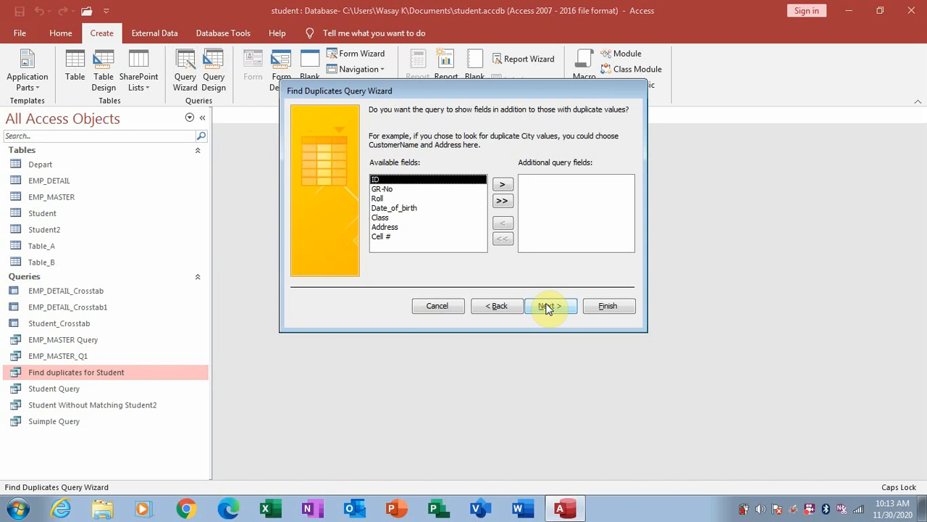
{"action": "left_click", "coordinate": [502, 200]}
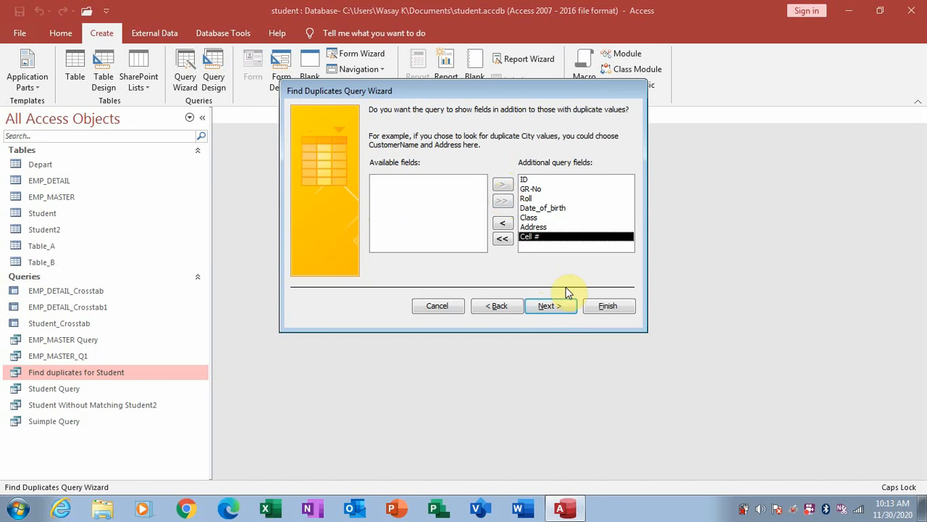
{"action": "left_click", "coordinate": [553, 305]}
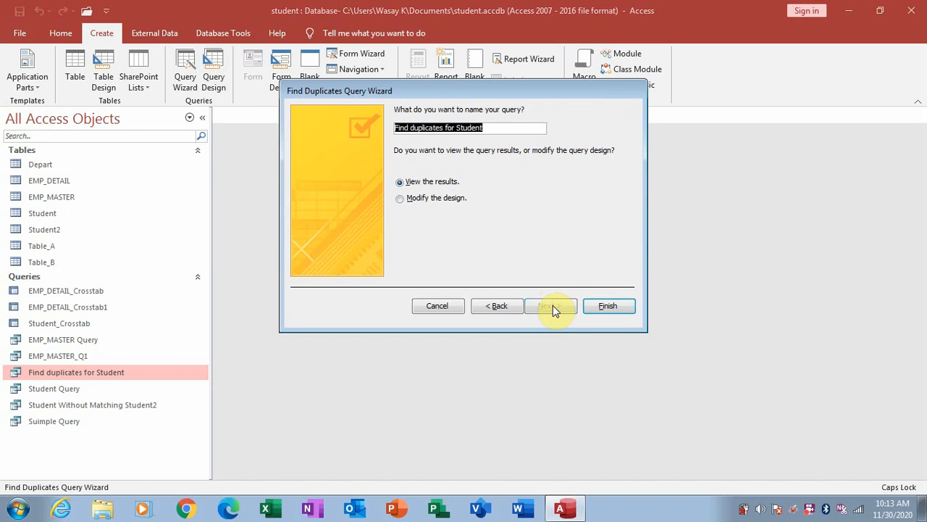
Step: Finish the query as Find duplicates for Student, overwriting the existing query of that name, and close its results
{"action": "left_click", "coordinate": [607, 316]}
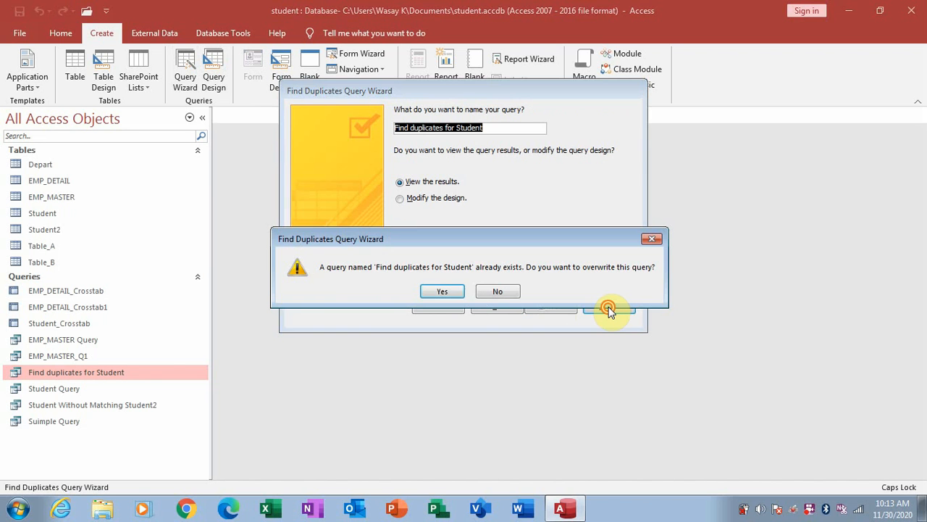
{"action": "left_click", "coordinate": [456, 291]}
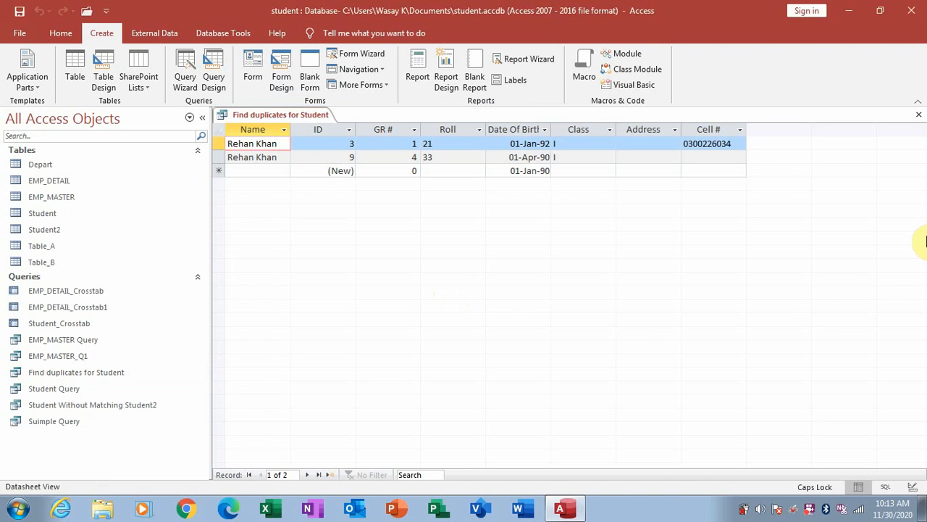
{"action": "left_click", "coordinate": [919, 118]}
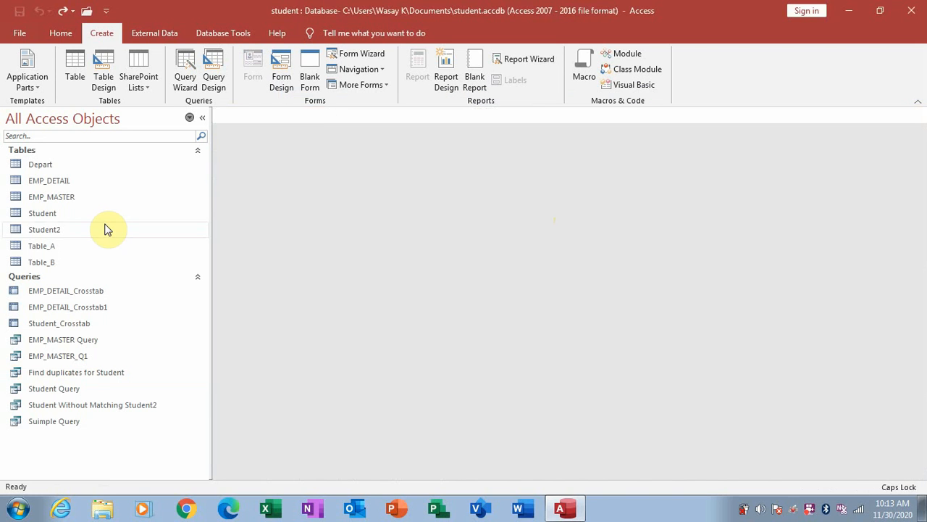
Step: Open the Student table to compare its records for repeated names, and close it
{"action": "double_click", "coordinate": [68, 214]}
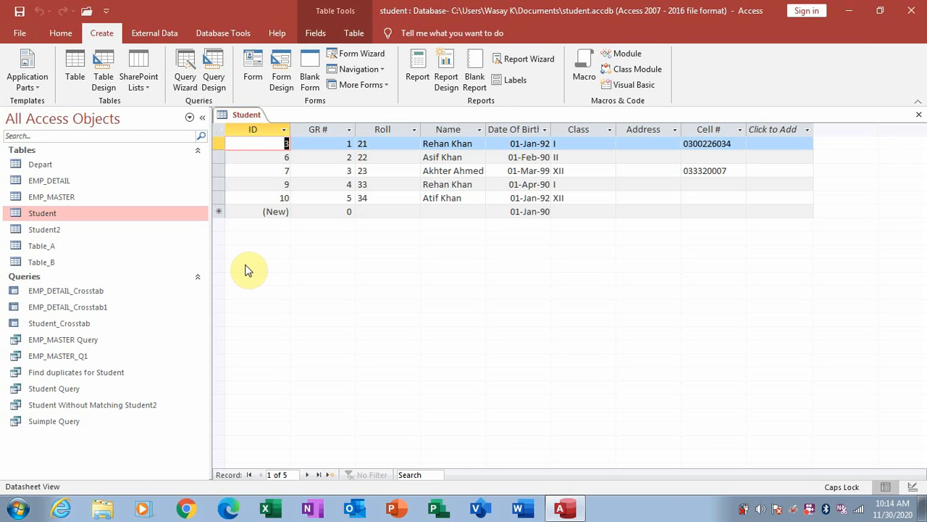
{"action": "left_click", "coordinate": [917, 118]}
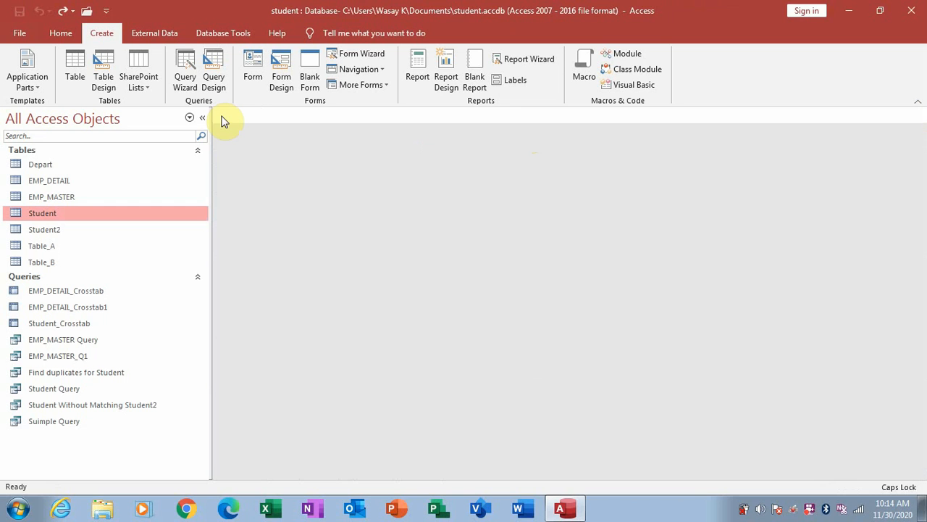
Step: Start a Find Unmatched Query Wizard query that lists Student records, with Student2 as the table of related records
{"action": "left_click", "coordinate": [177, 80]}
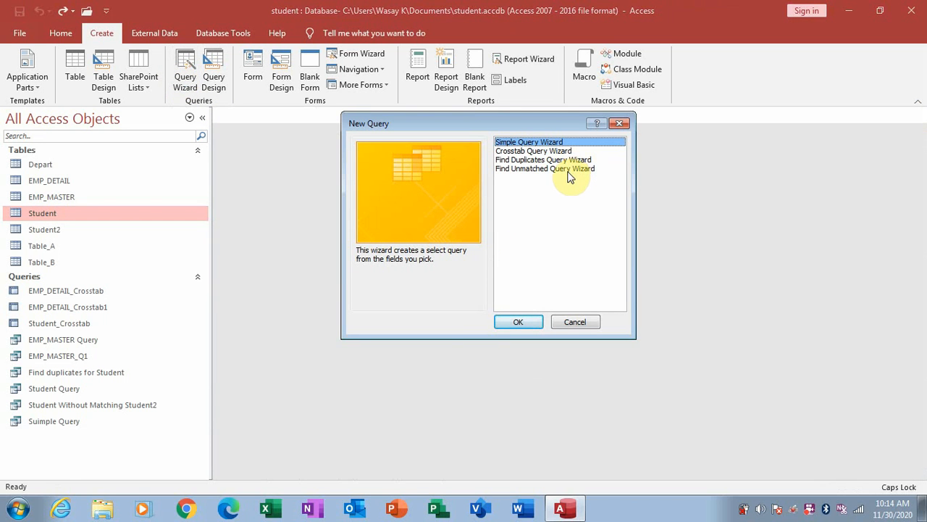
{"action": "double_click", "coordinate": [569, 171]}
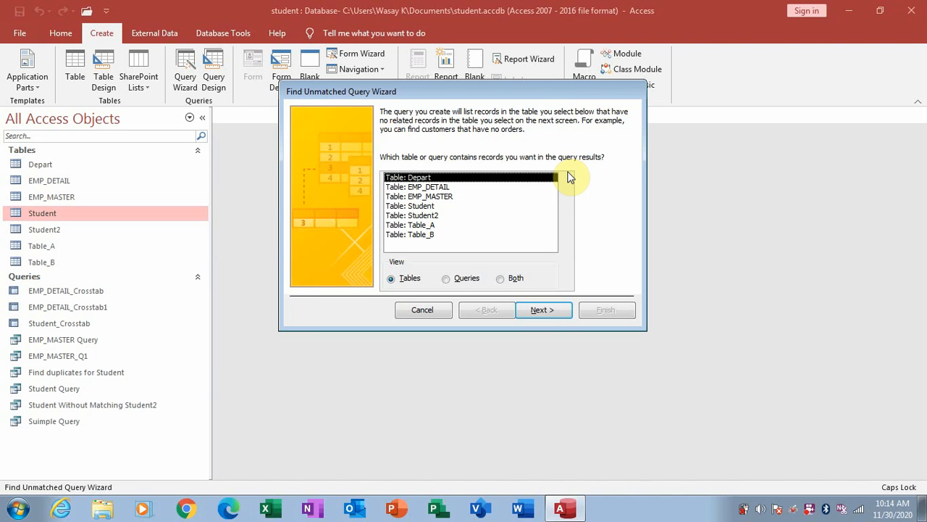
{"action": "left_click", "coordinate": [424, 207]}
{"action": "left_click", "coordinate": [537, 310]}
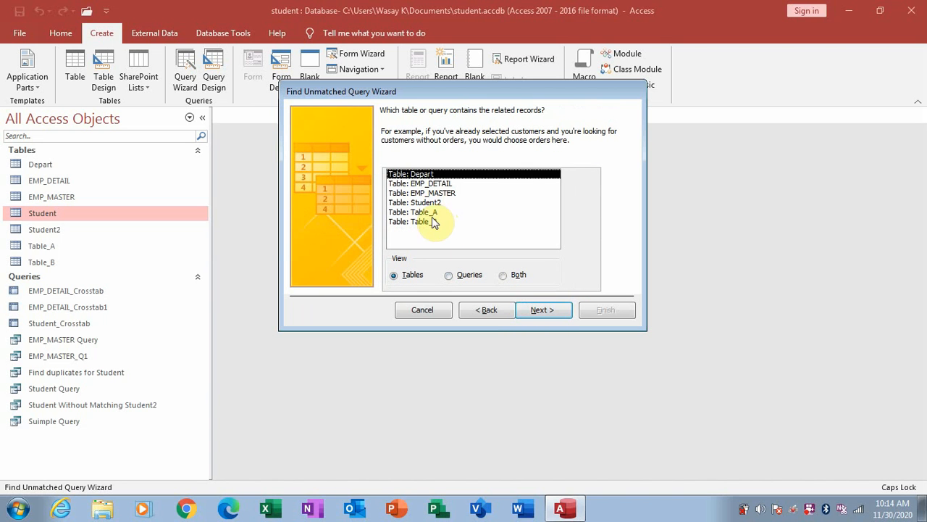
{"action": "left_click", "coordinate": [433, 203]}
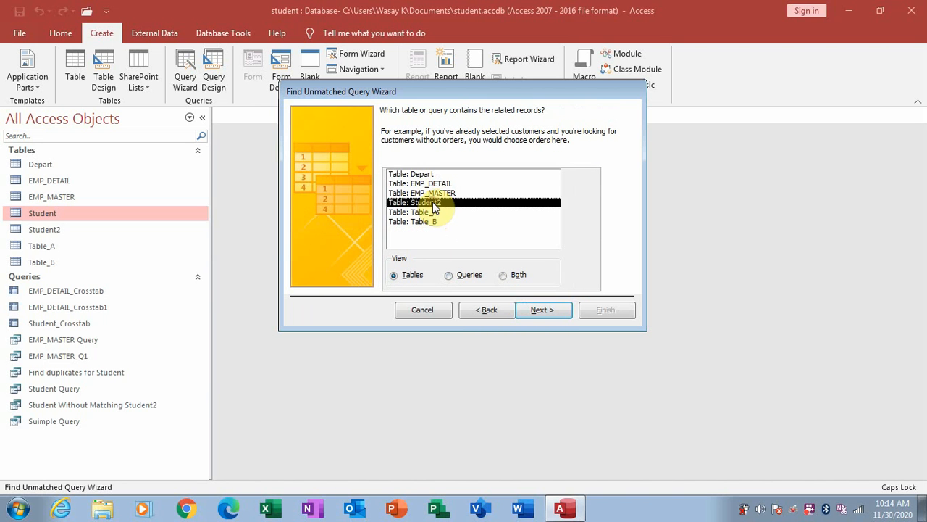
{"action": "left_click", "coordinate": [540, 311]}
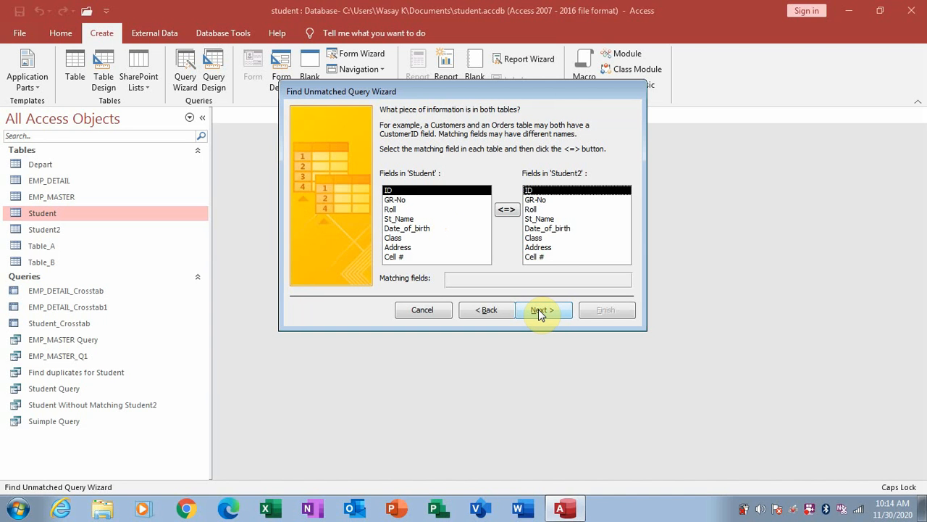
Step: Match the Student and Student2 tables on the St_Name field
{"action": "left_click", "coordinate": [403, 219]}
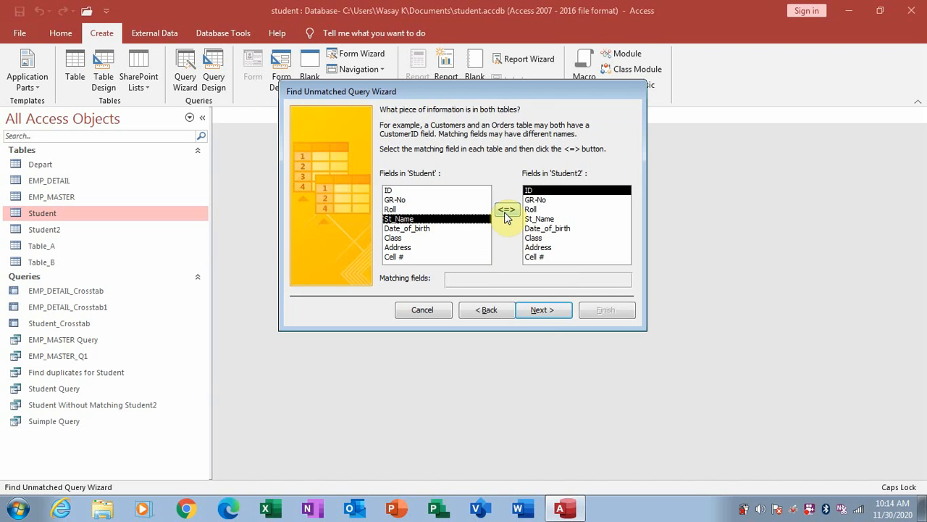
{"action": "left_click", "coordinate": [547, 221]}
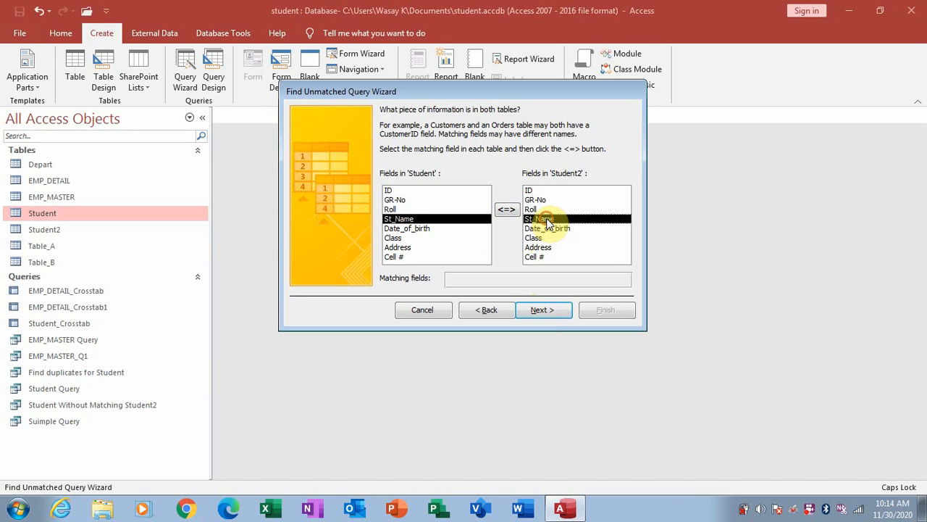
{"action": "left_click", "coordinate": [507, 210]}
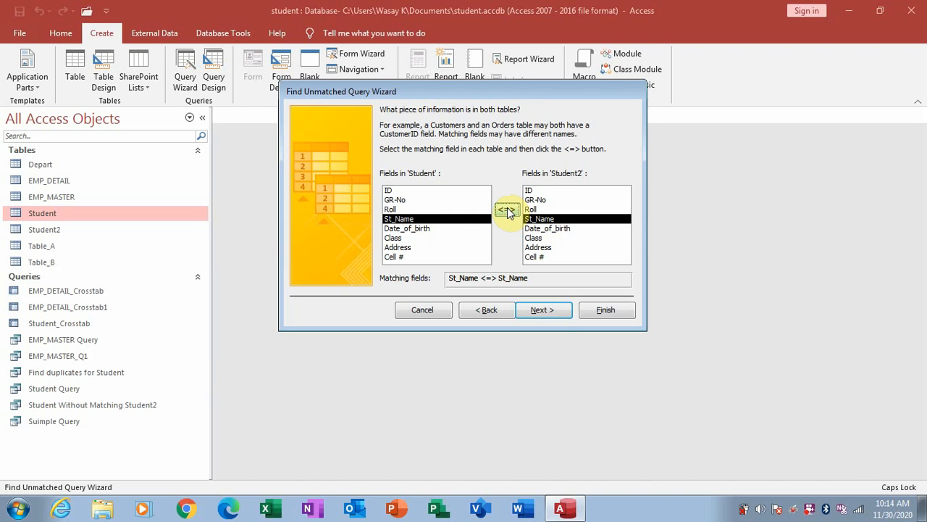
{"action": "left_click", "coordinate": [544, 310]}
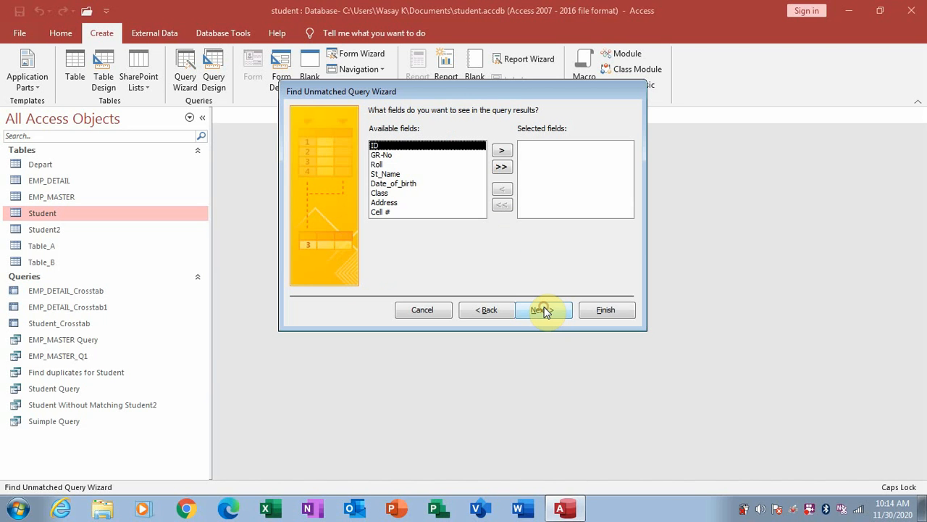
Step: Include every Student field except ID in the unmatched query's results
{"action": "left_click", "coordinate": [502, 168]}
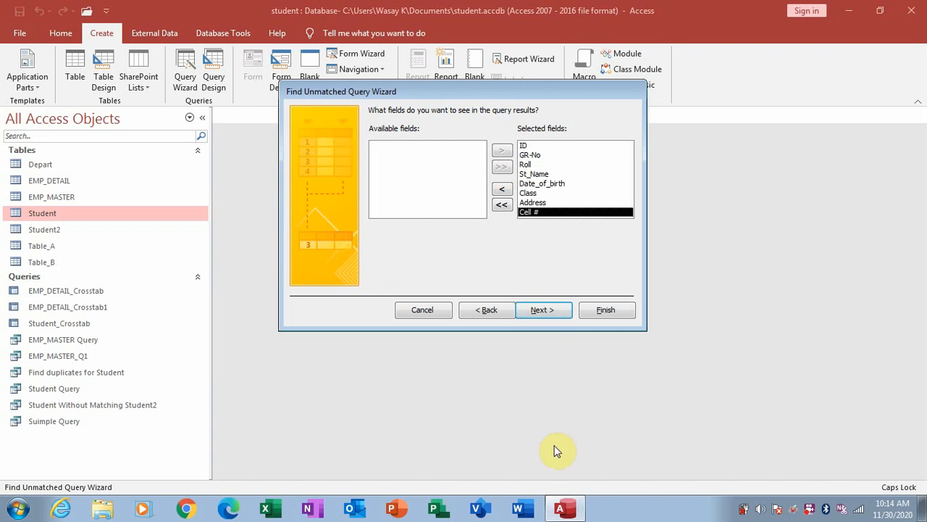
{"action": "left_click", "coordinate": [522, 147]}
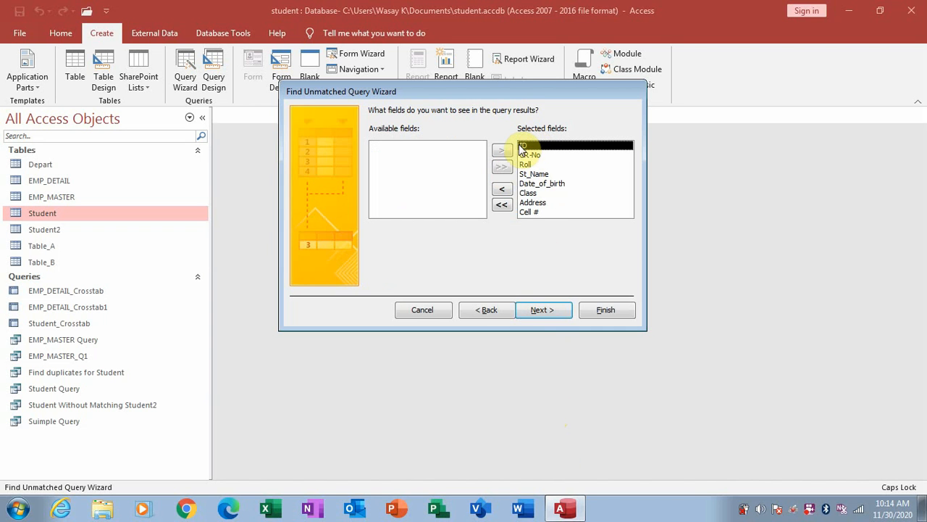
{"action": "left_click", "coordinate": [501, 190]}
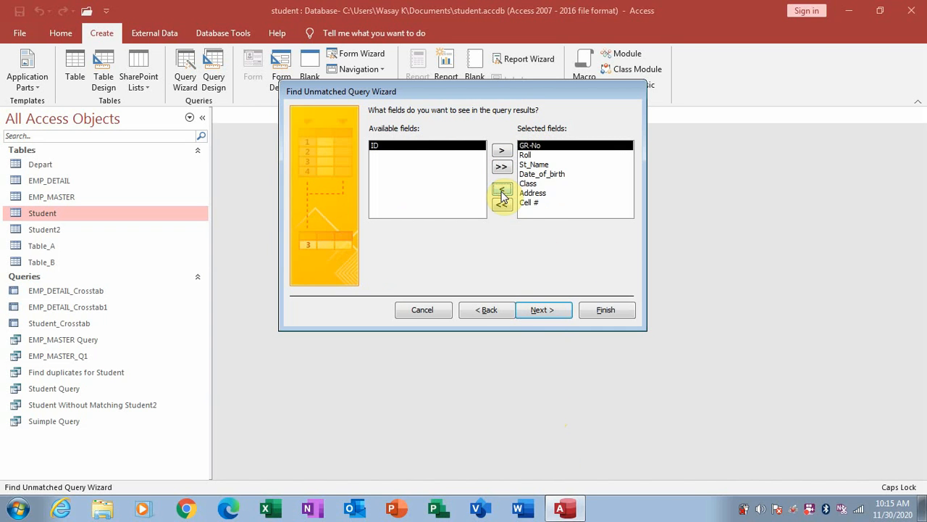
{"action": "left_click", "coordinate": [543, 312]}
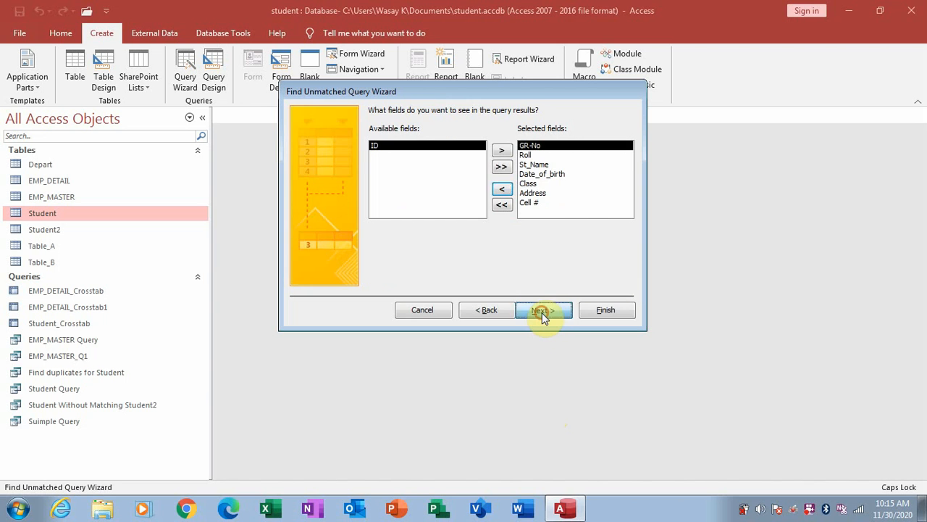
Step: Finish the query as Student Without Matching Student2, overwriting the existing query of that name, and close its results
{"action": "left_click", "coordinate": [603, 311]}
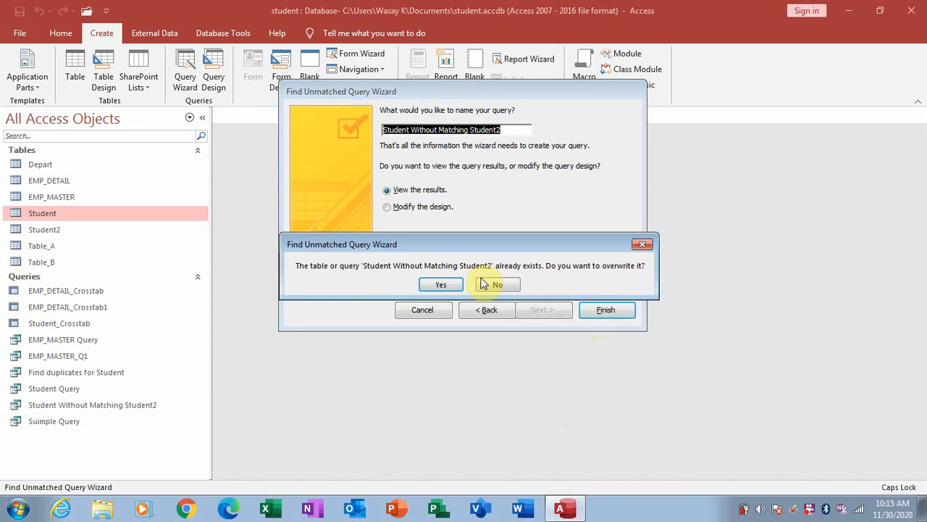
{"action": "left_click", "coordinate": [443, 284]}
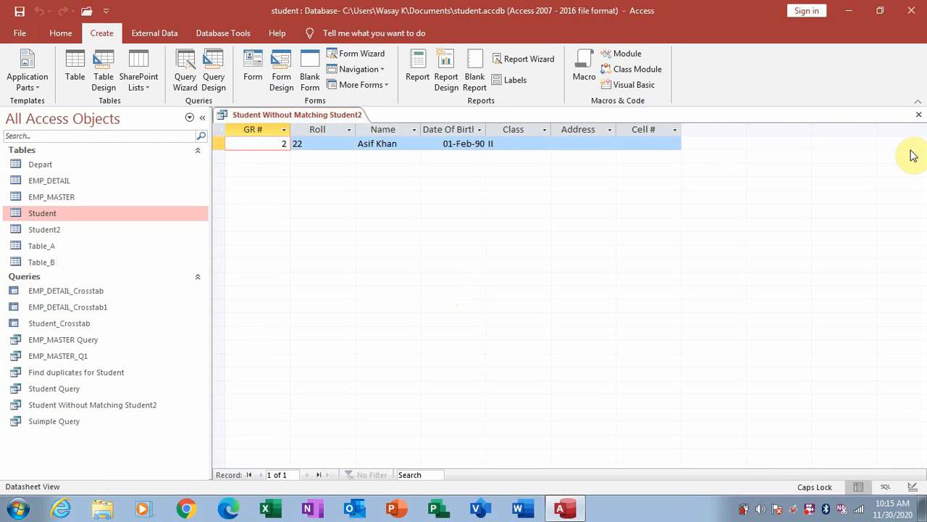
{"action": "left_click", "coordinate": [922, 120]}
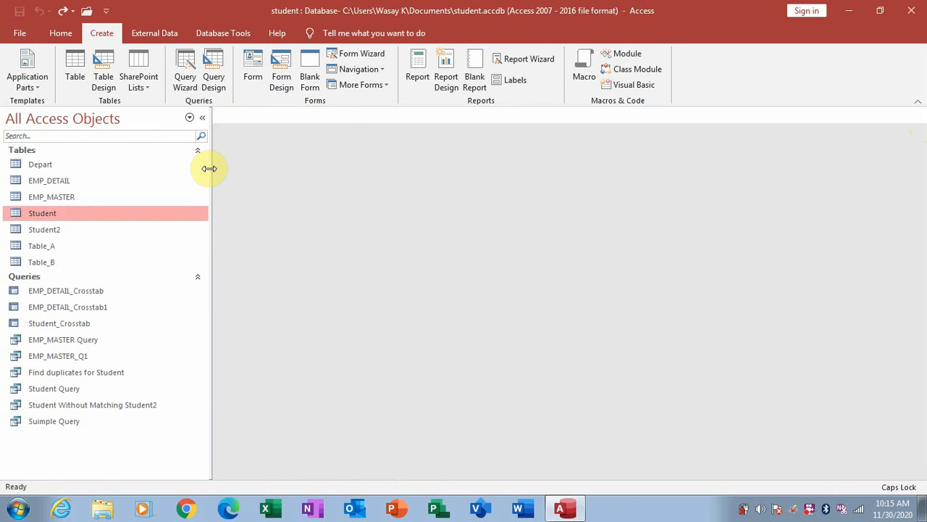
Step: Open the Student and Student2 tables, compare their records for the name missing from Student2, and close both
{"action": "double_click", "coordinate": [63, 213]}
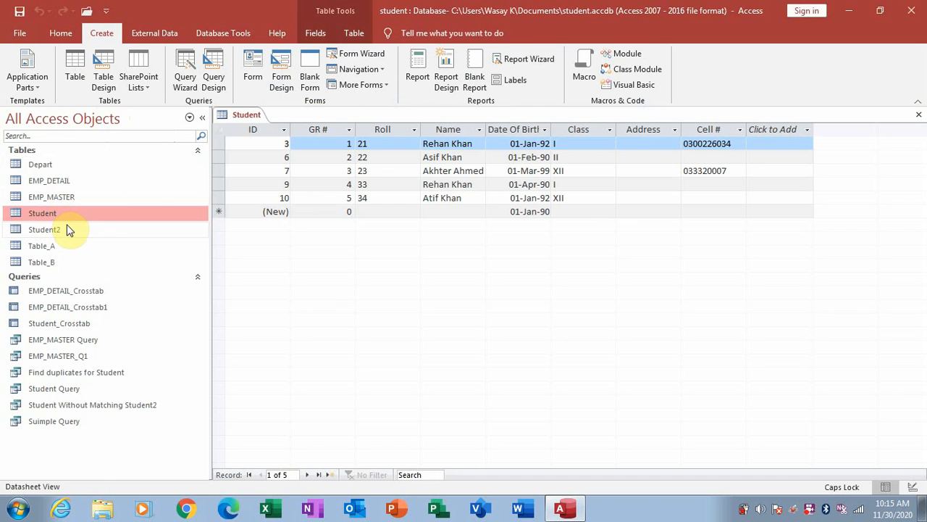
{"action": "left_click", "coordinate": [67, 226]}
{"action": "double_click", "coordinate": [66, 228]}
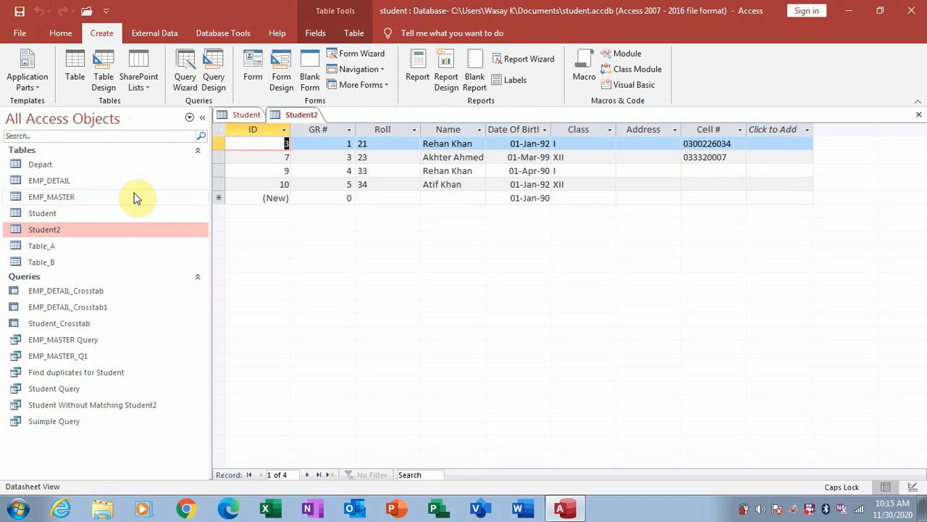
{"action": "left_click", "coordinate": [245, 116]}
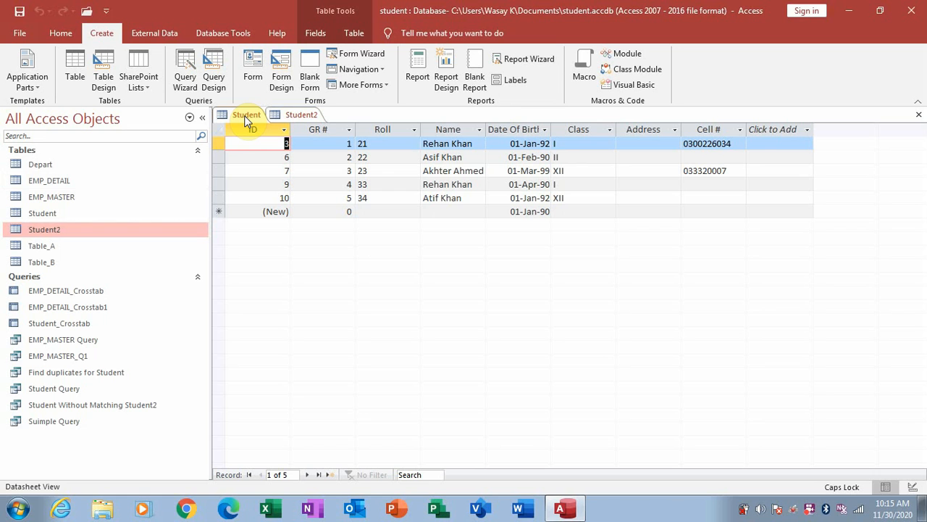
{"action": "left_click", "coordinate": [294, 114]}
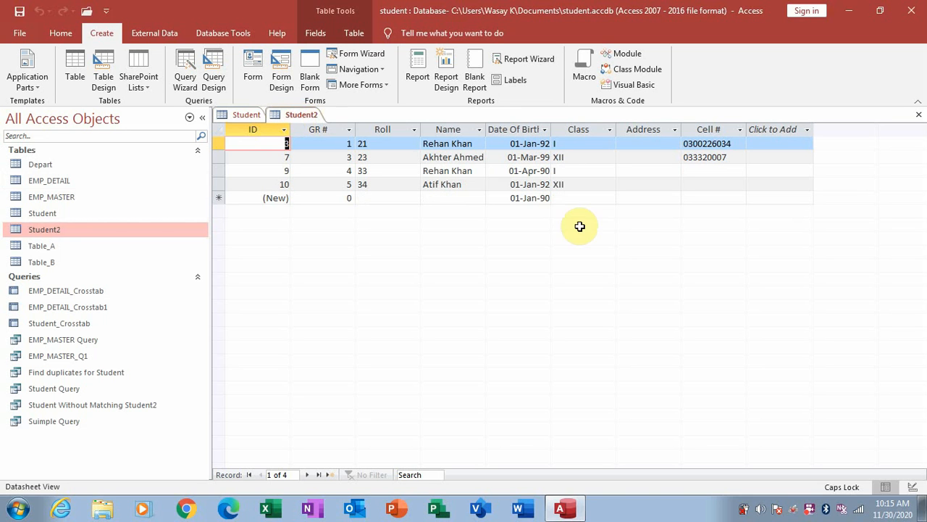
{"action": "left_click", "coordinate": [919, 118]}
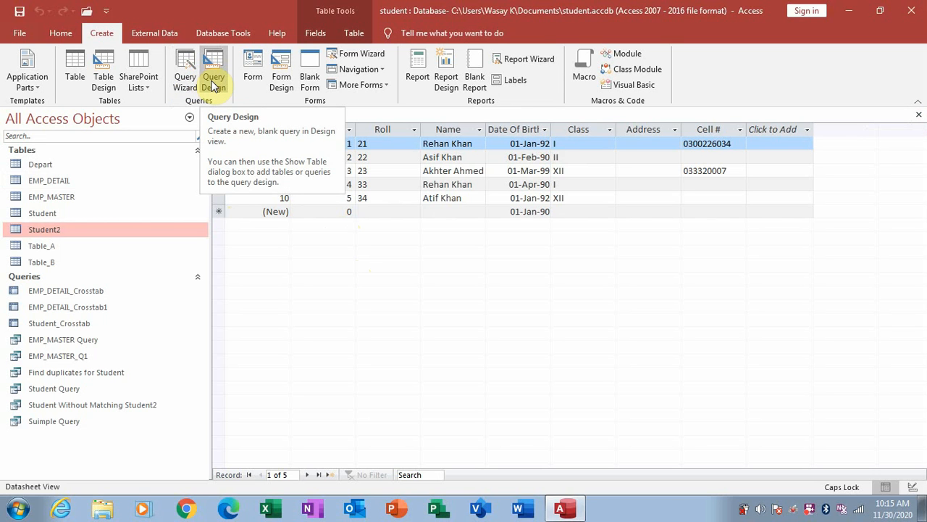
{"action": "left_click", "coordinate": [918, 116]}
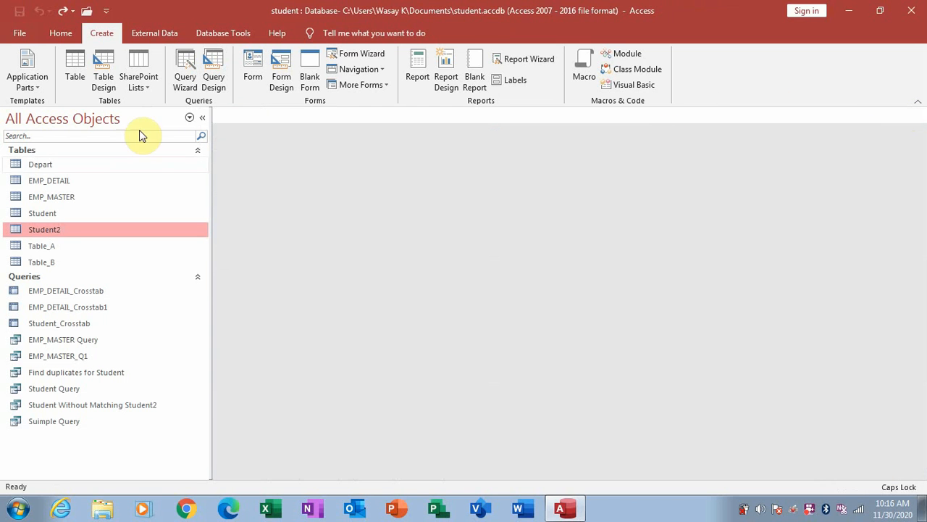
Step: Create a new query in Design view with the EMP_MASTER and EMP_DETAIL tables added
{"action": "left_click", "coordinate": [213, 69]}
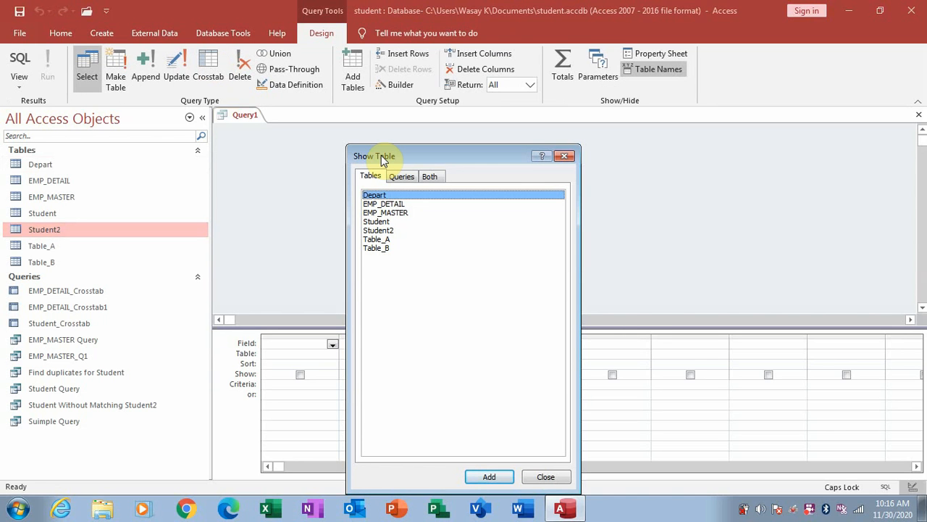
{"action": "left_click_drag", "start_coordinate": [383, 159], "coordinate": [414, 143]}
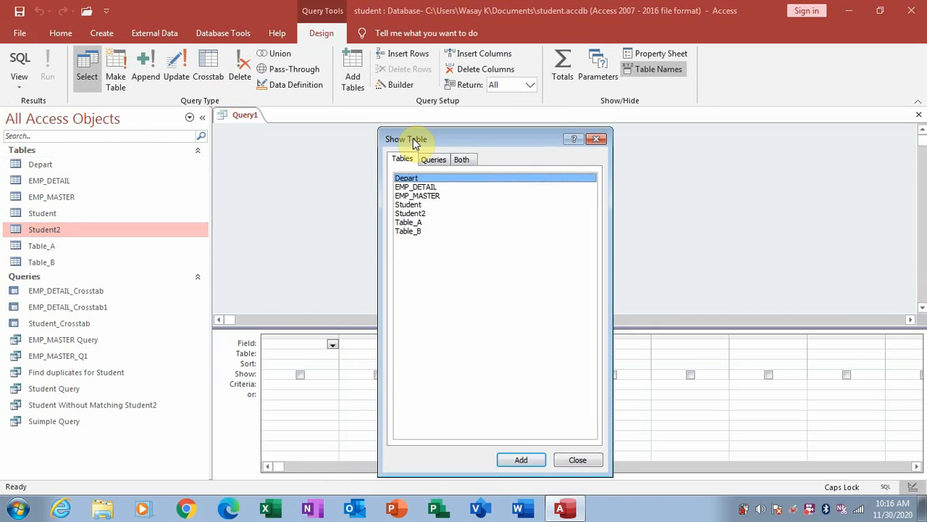
{"action": "left_click", "coordinate": [419, 197]}
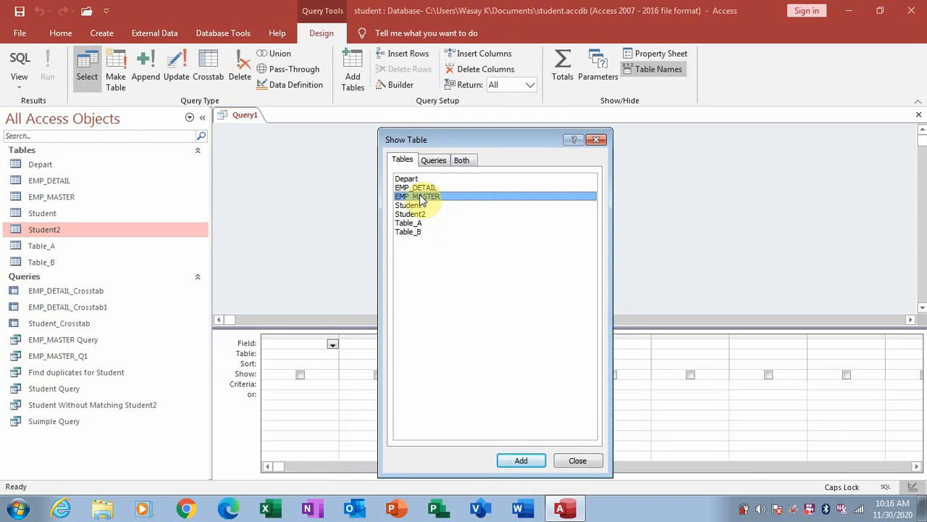
{"action": "double_click", "coordinate": [419, 197]}
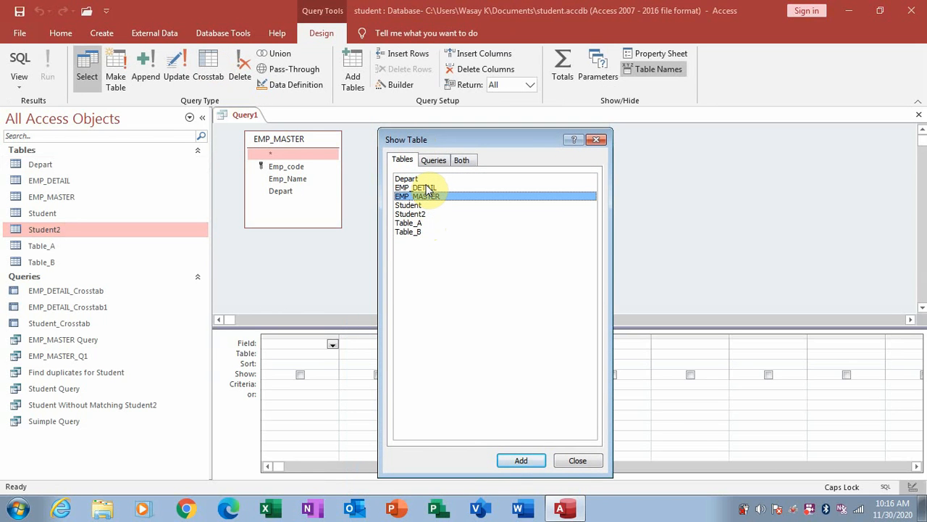
{"action": "double_click", "coordinate": [428, 188]}
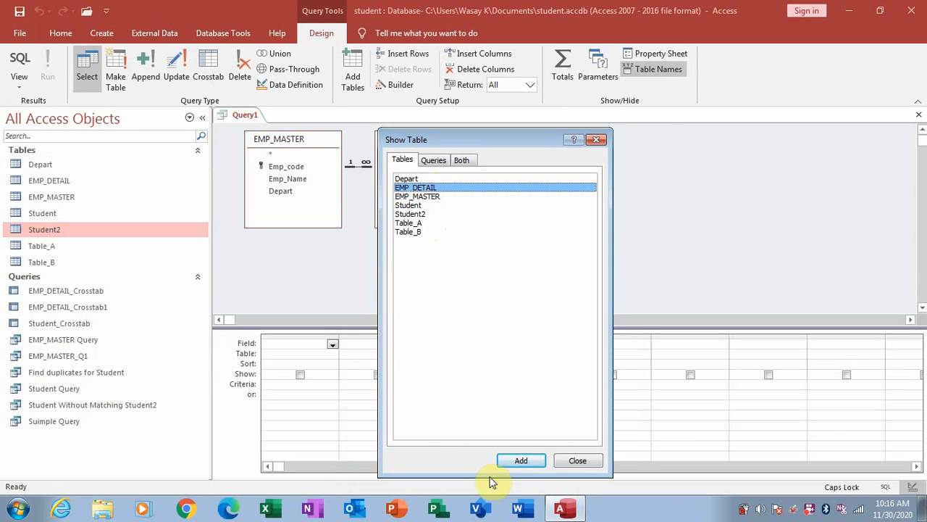
{"action": "left_click", "coordinate": [598, 138]}
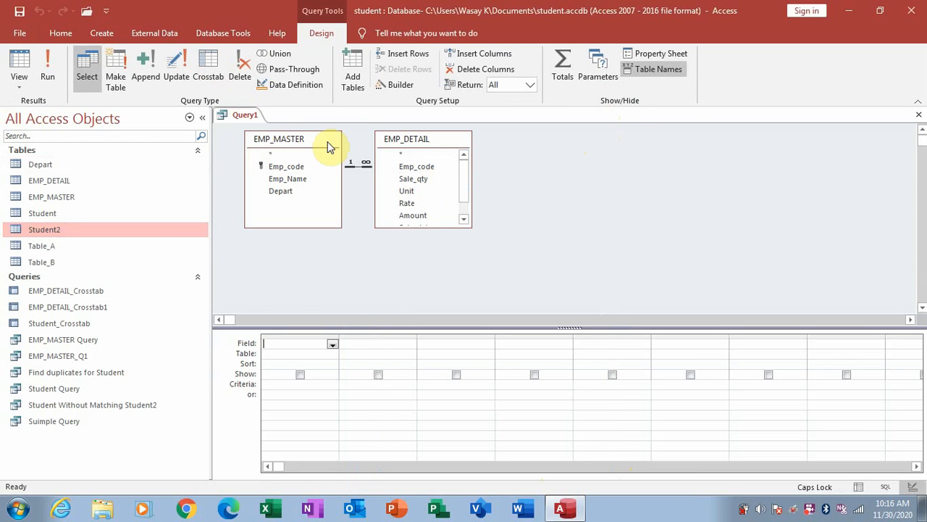
Step: Add all EMP_MASTER fields with the asterisk, plus EMP_DETAIL's Sale_qty, Unit, Rate, Amount, Sale_date and desc, to the query grid
{"action": "left_click", "coordinate": [289, 165]}
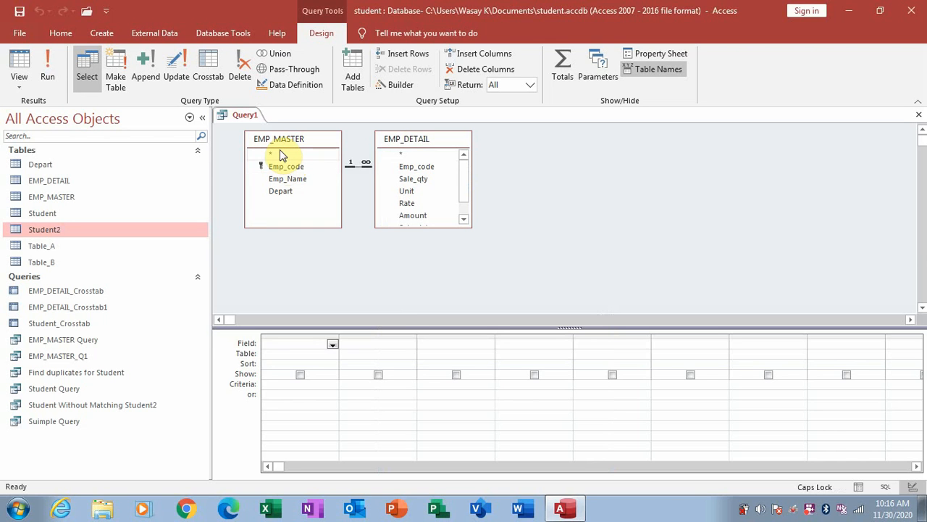
{"action": "double_click", "coordinate": [279, 155]}
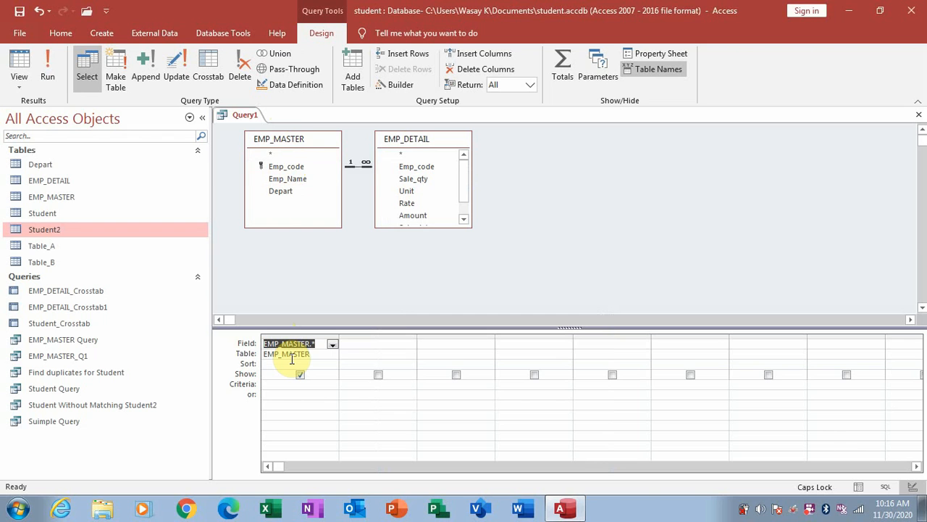
{"action": "left_click", "coordinate": [424, 180]}
{"action": "key", "text": "shift+Down"}
{"action": "key", "text": "shift+Down"}
{"action": "key", "text": "shift+Down"}
{"action": "key", "text": "shift+Down"}
{"action": "key", "text": "shift+Down"}
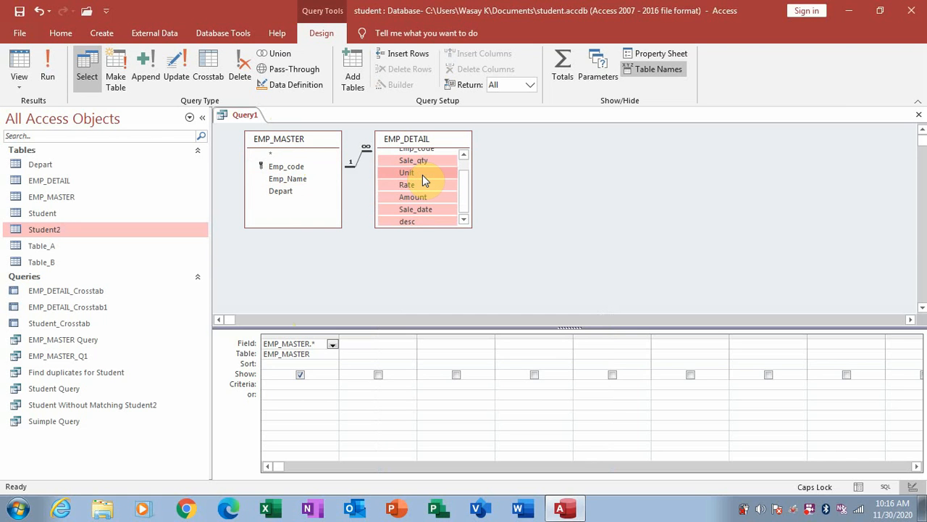
{"action": "left_click_drag", "start_coordinate": [423, 177], "coordinate": [382, 345]}
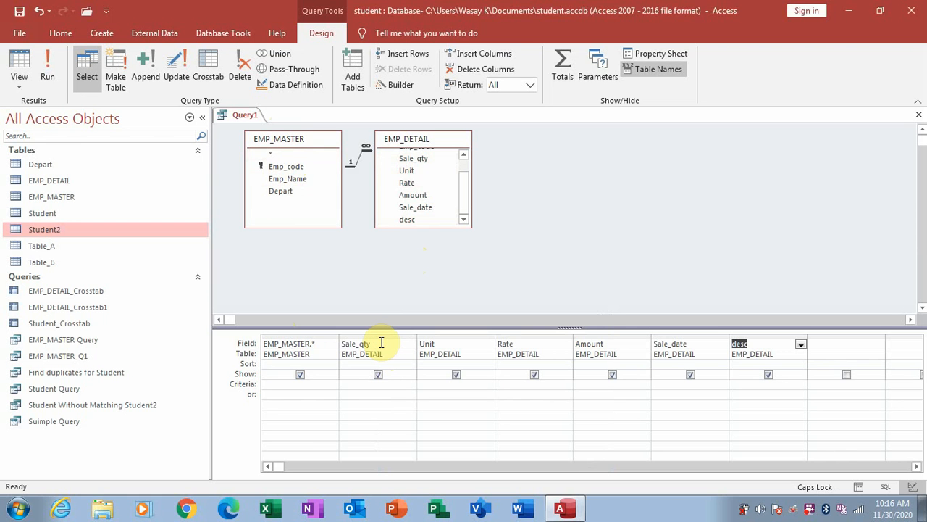
Step: Show the query's results in Datasheet view, then close the query and save it as SIMPLE_Q1
{"action": "left_click", "coordinate": [16, 67]}
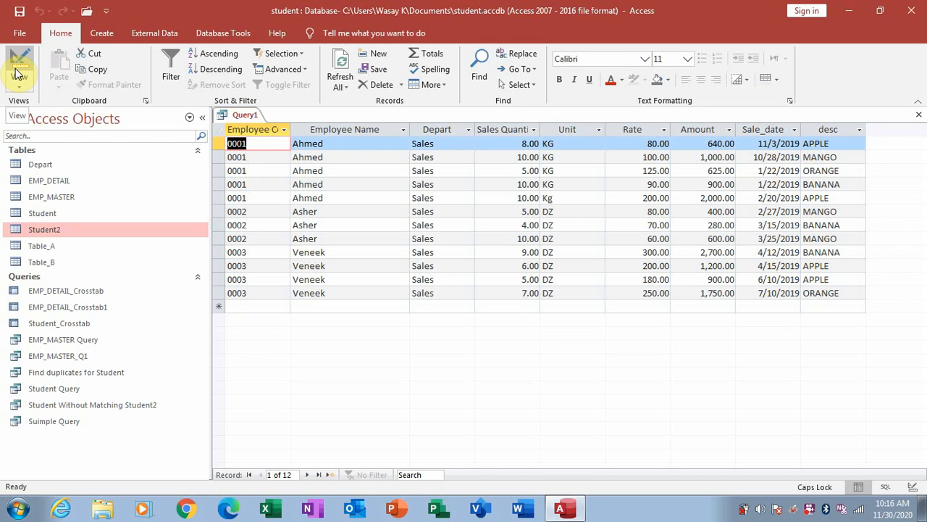
{"action": "left_click", "coordinate": [916, 115]}
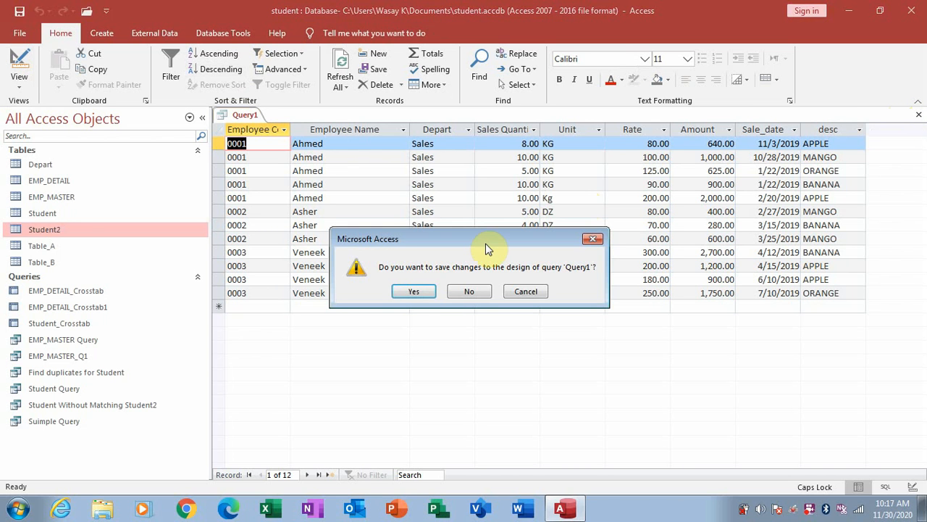
{"action": "left_click", "coordinate": [417, 291]}
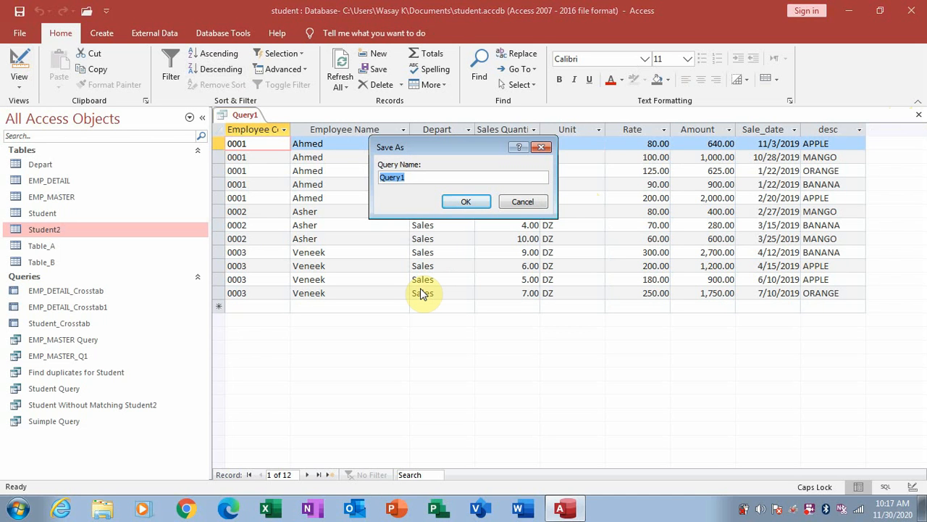
{"action": "type", "text": "SIMPLE"}
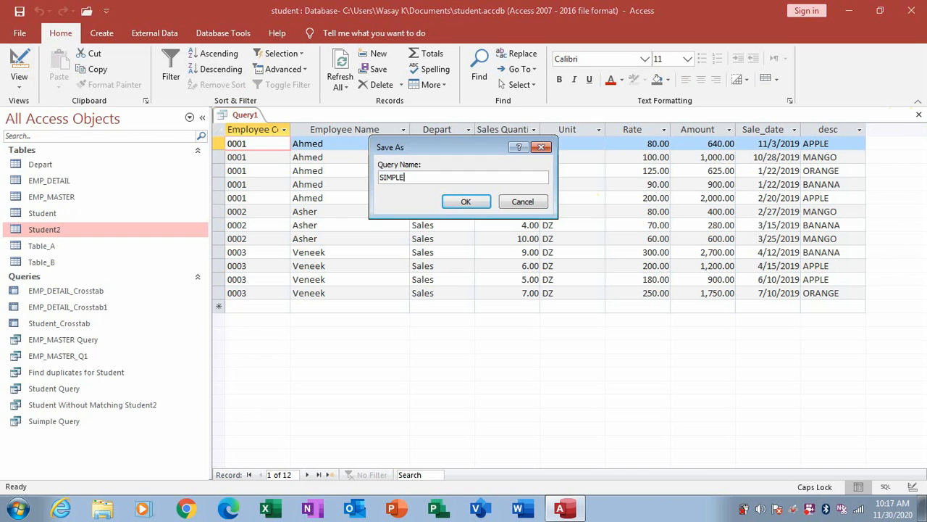
{"action": "type", "text": "_Q1"}
{"action": "key", "text": "Return"}
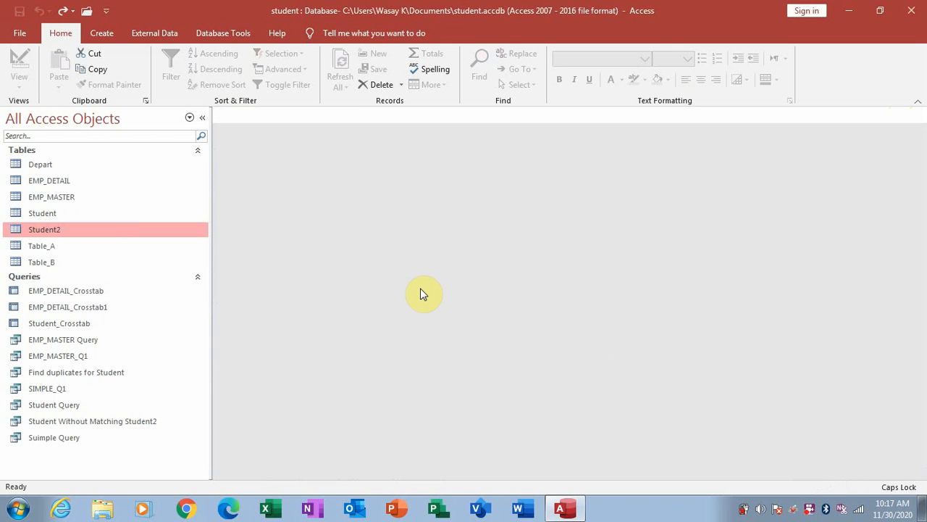